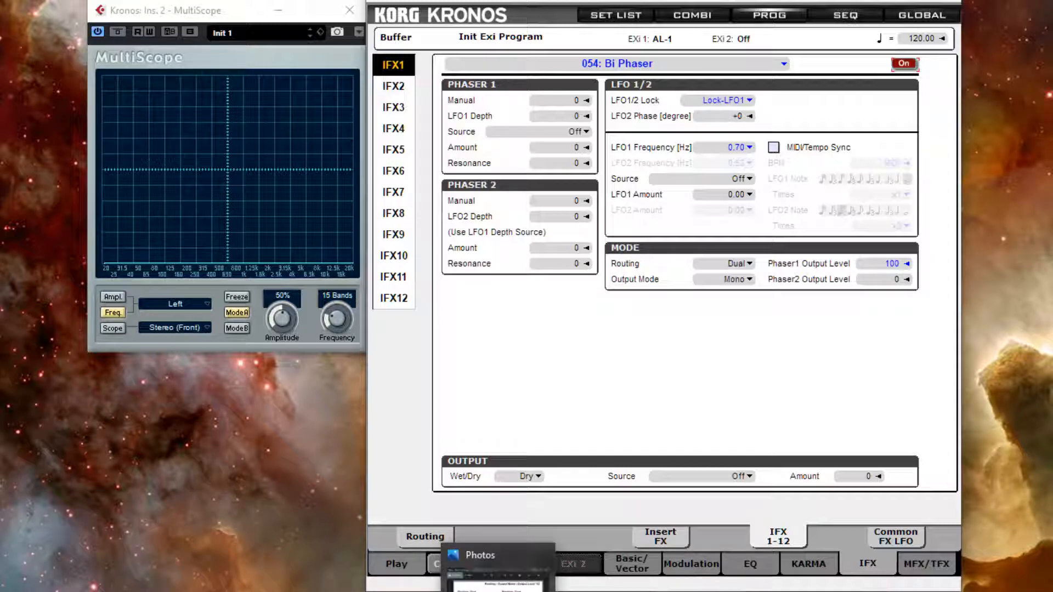
# Open the Phaser Routing diagram image and place its window beside the Bi Phaser editor.
pyautogui.click(498, 584)
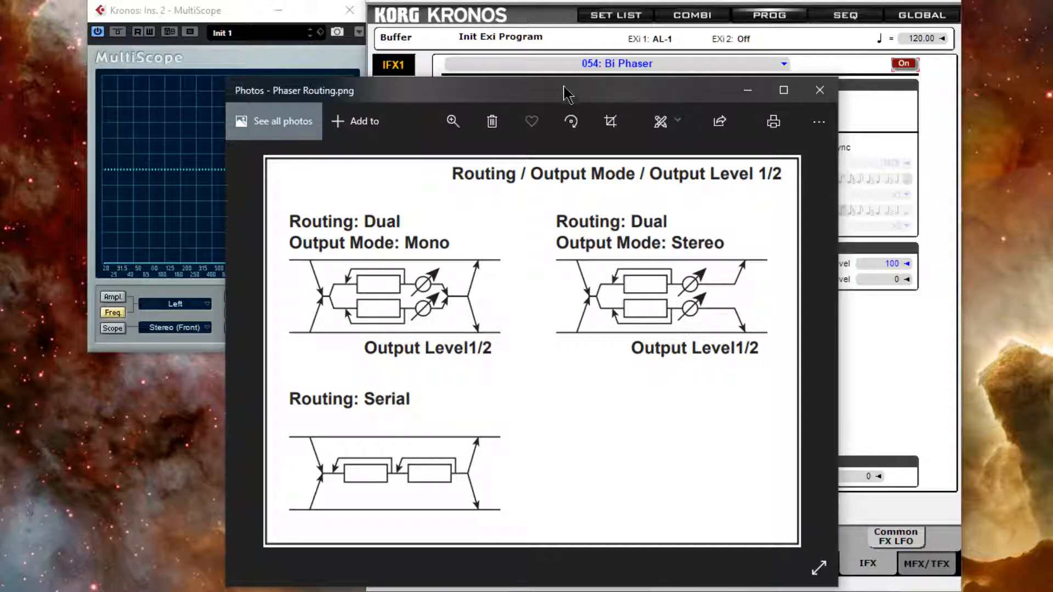
pyautogui.moveTo(564, 93); pyautogui.dragTo(159, 121)
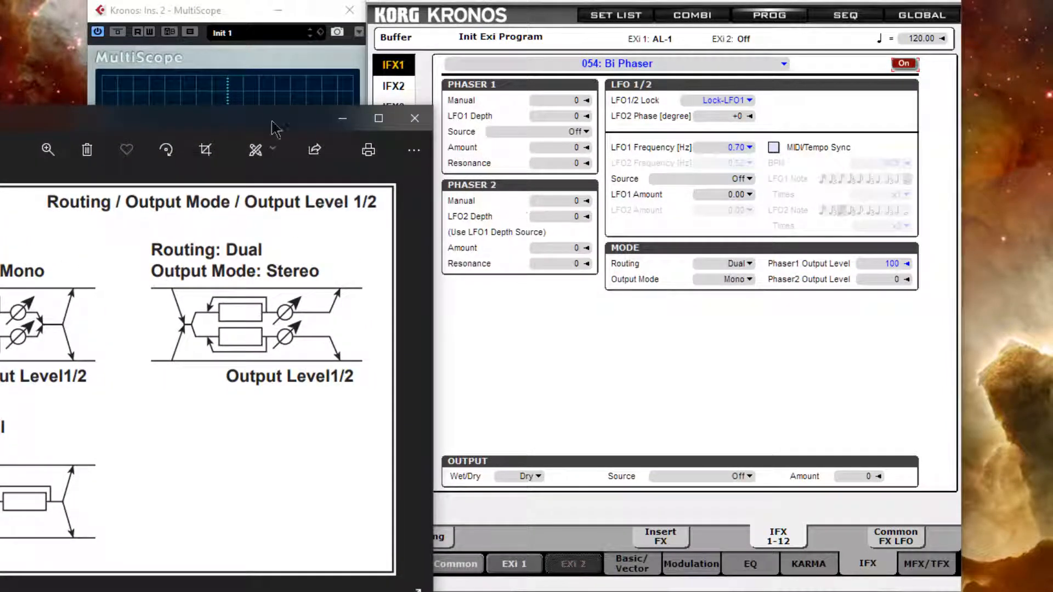
pyautogui.moveTo(248, 116); pyautogui.dragTo(303, 120)
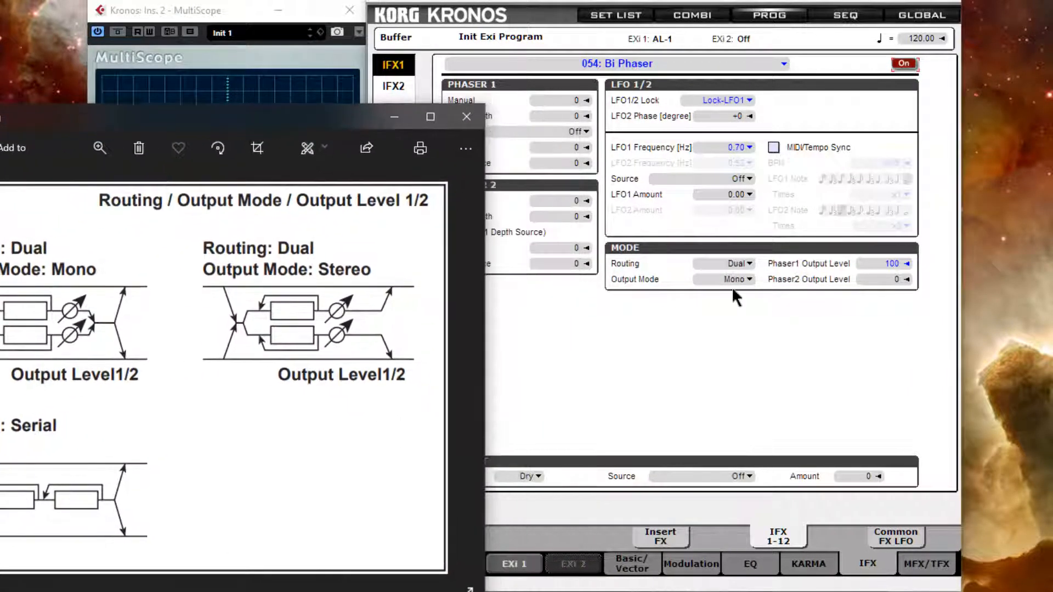
# Set the Bi Phaser Routing to Serial.
pyautogui.click(750, 265)
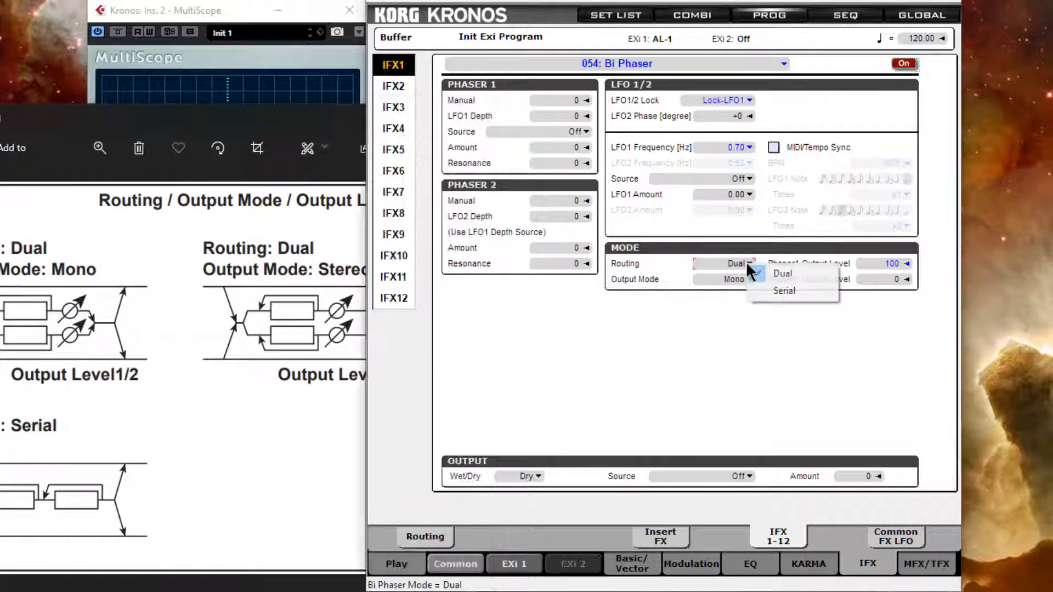
pyautogui.click(782, 291)
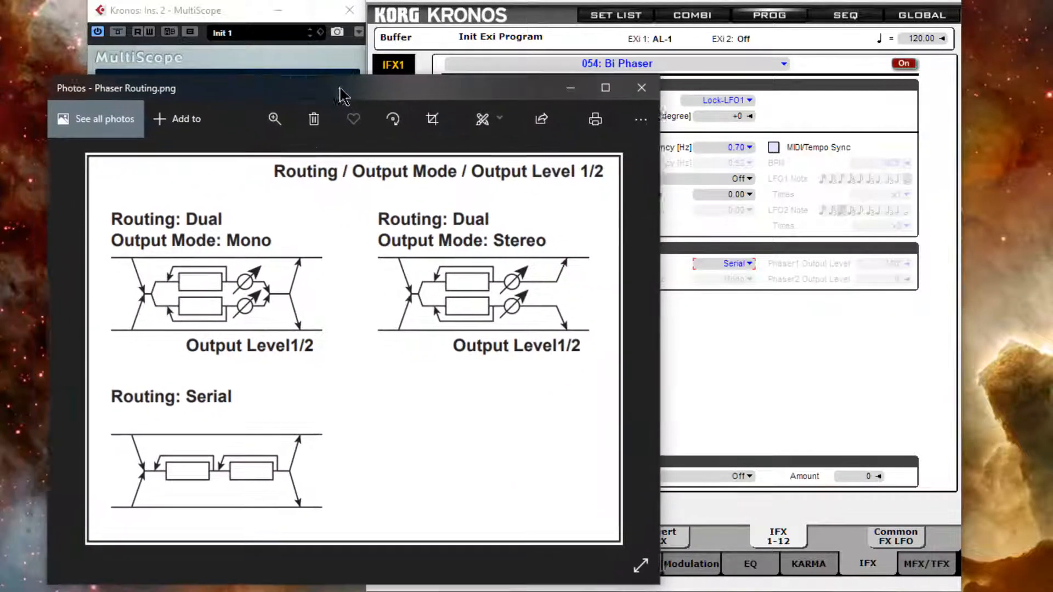
# Set the Bi Phaser Routing back to Dual.
pyautogui.moveTo(170, 123); pyautogui.dragTo(346, 94)
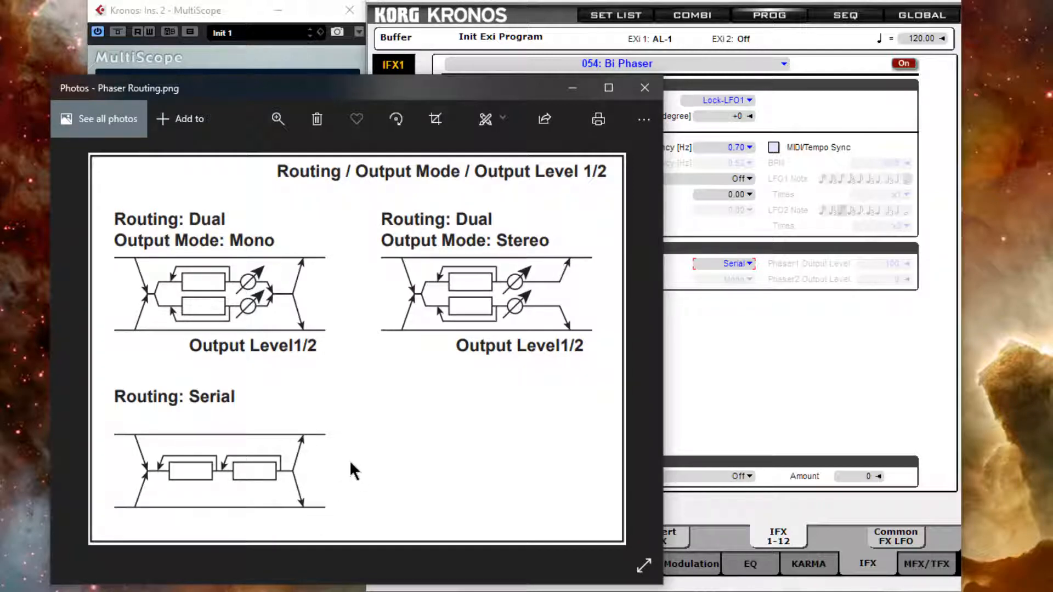
pyautogui.moveTo(502, 94); pyautogui.dragTo(249, 97)
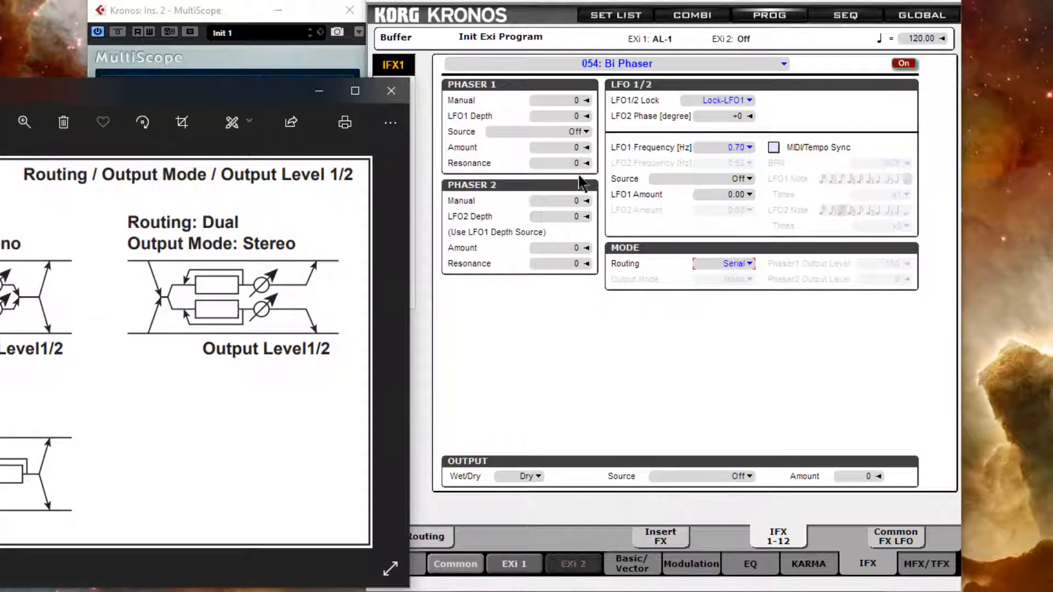
pyautogui.moveTo(196, 96); pyautogui.dragTo(231, 96)
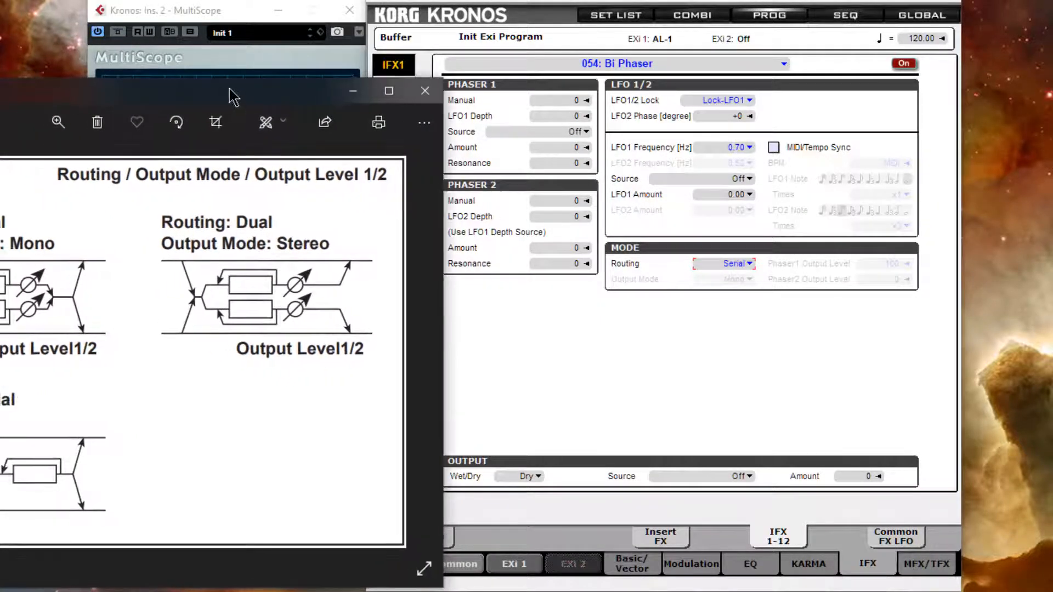
pyautogui.click(748, 265)
pyautogui.click(776, 271)
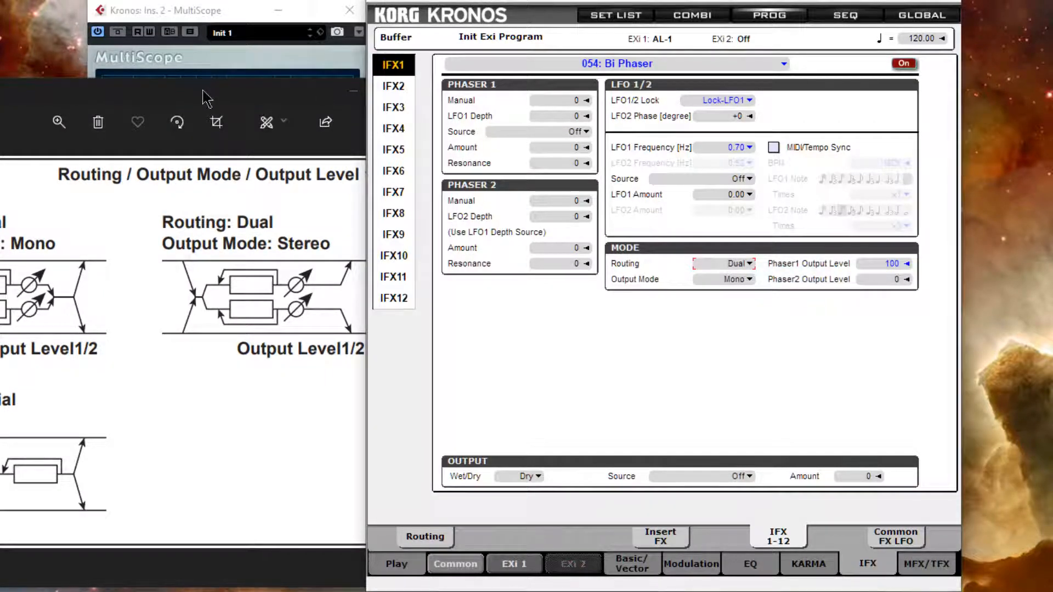
# Compare the routing diagram with the Mode settings, then minimize the image window.
pyautogui.moveTo(204, 98); pyautogui.dragTo(473, 95)
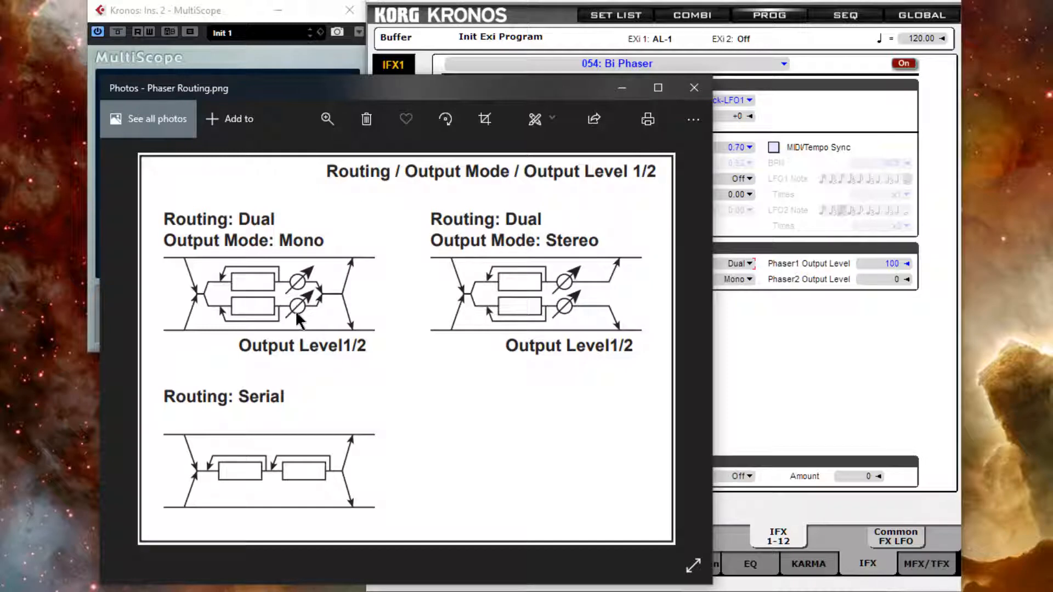
pyautogui.click(865, 266)
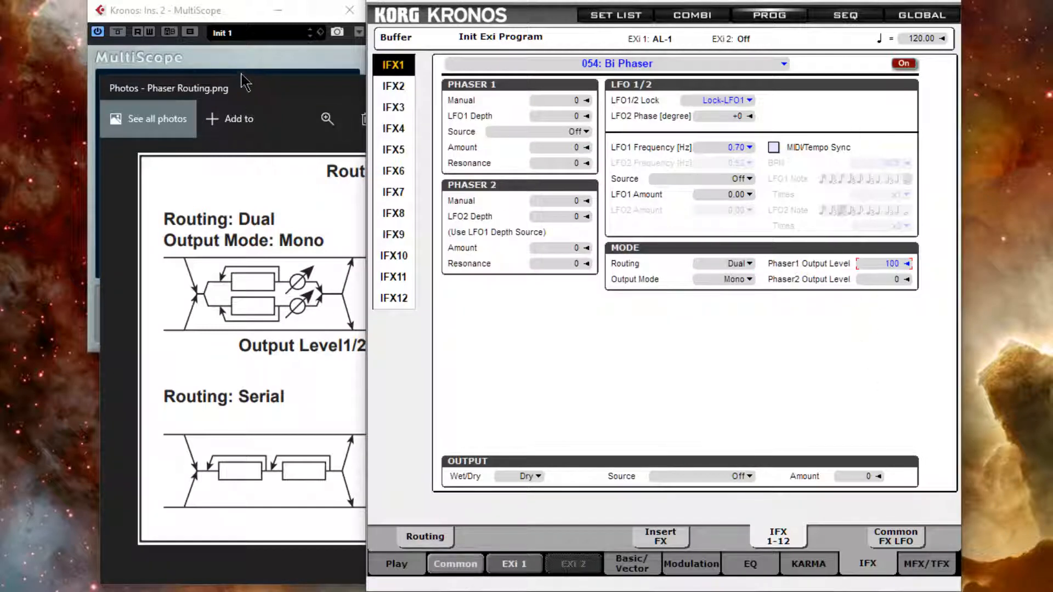
pyautogui.click(251, 89)
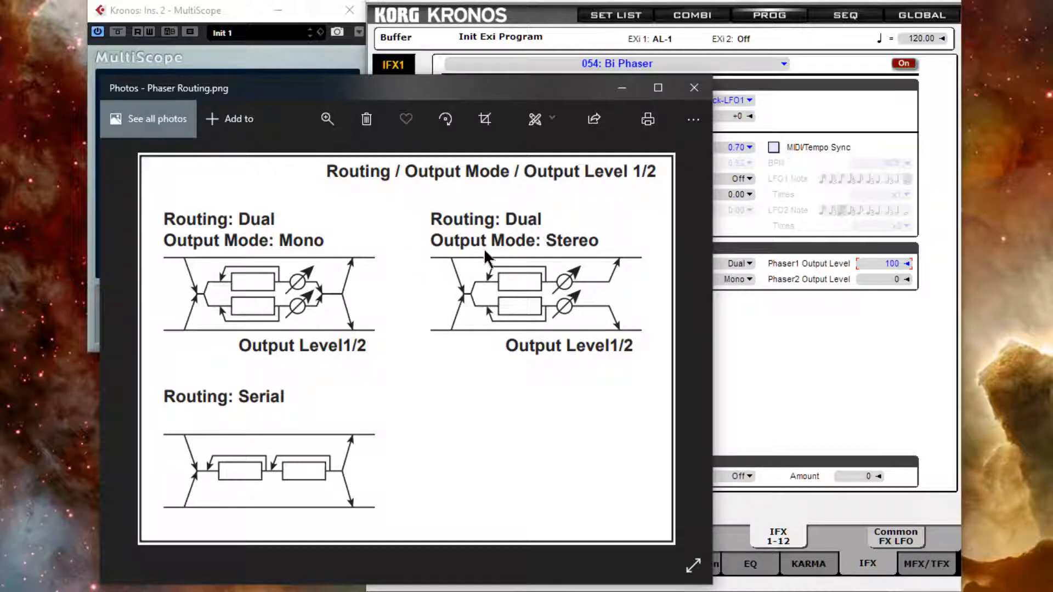
pyautogui.moveTo(548, 89); pyautogui.dragTo(470, 92)
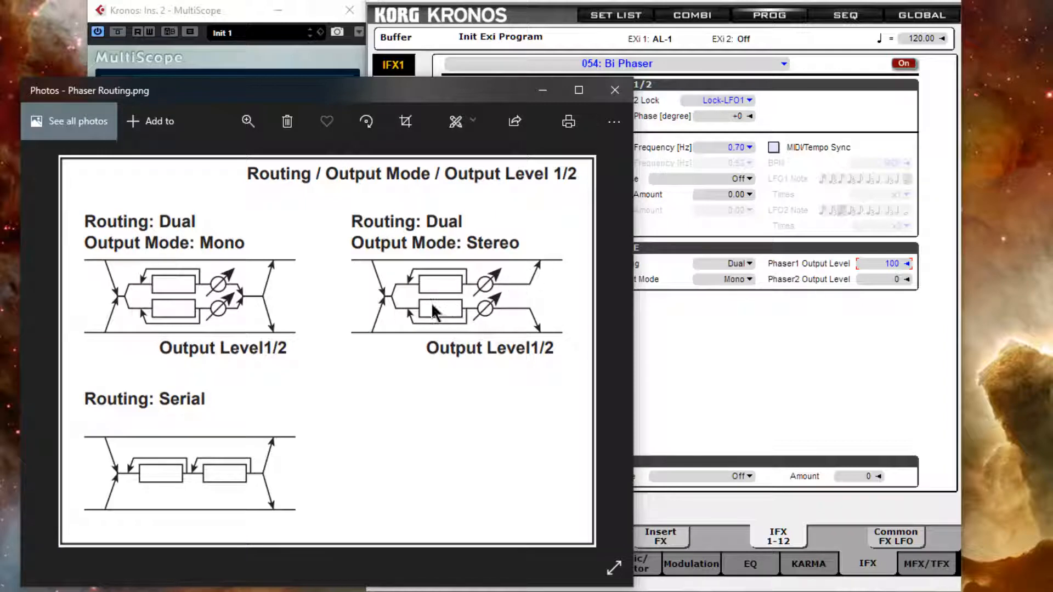
pyautogui.click(544, 91)
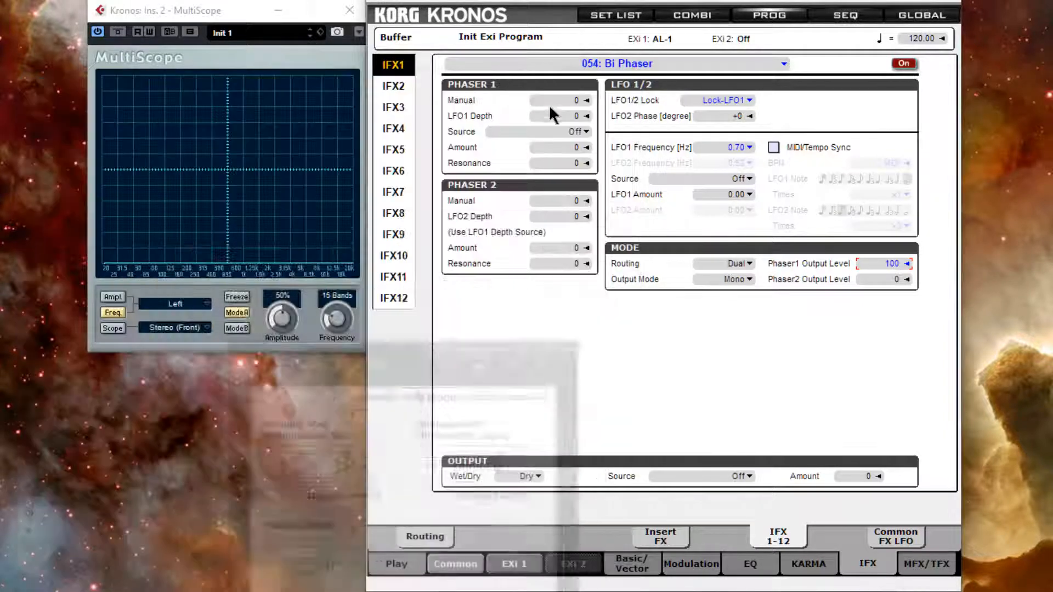
# Set Output Mode to Stereo and raise Phaser2 Output Level to 100.
pyautogui.click(742, 279)
pyautogui.click(789, 307)
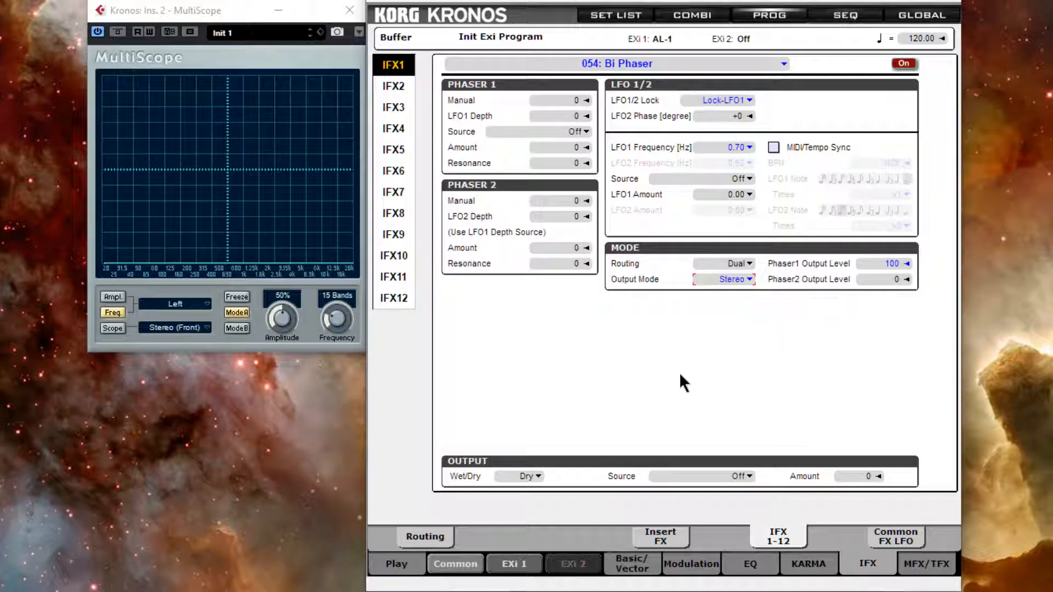
pyautogui.moveTo(896, 280); pyautogui.dragTo(878, 4)
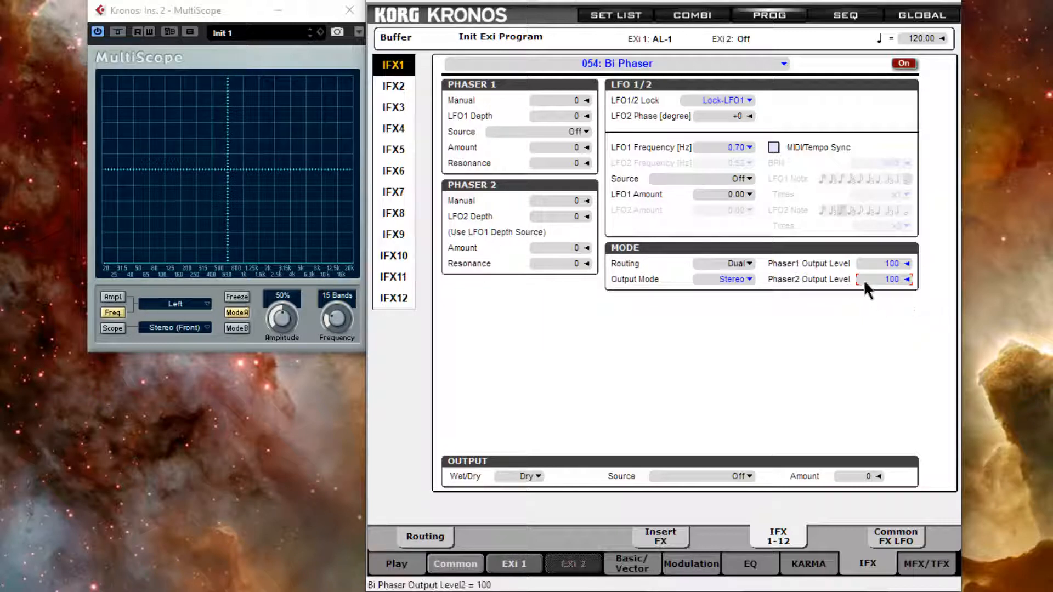
# Switch the MultiScope analyzer channel display to Stereo.
pyautogui.click(202, 306)
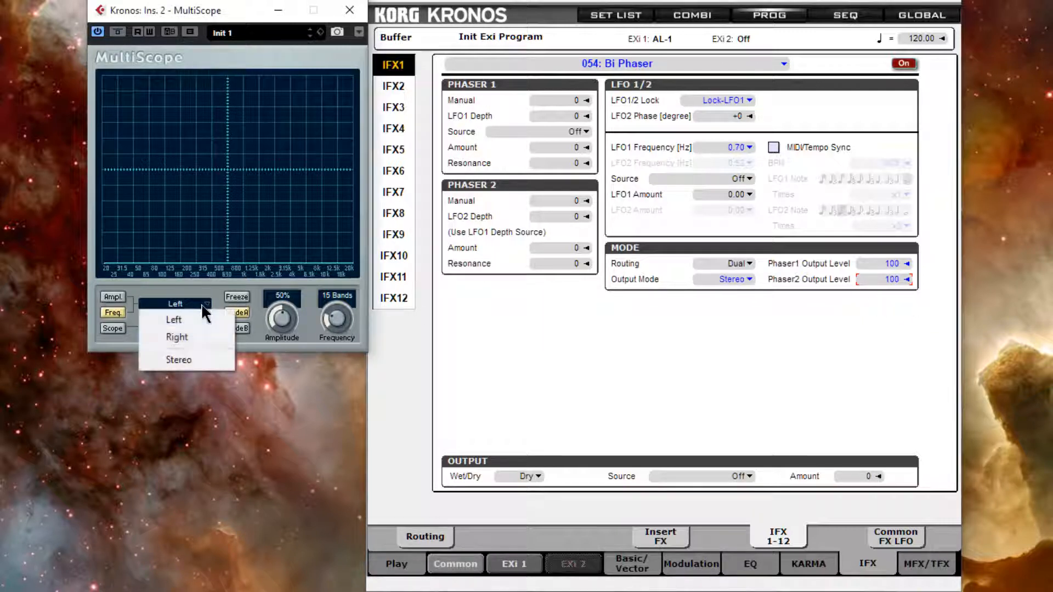
pyautogui.click(190, 362)
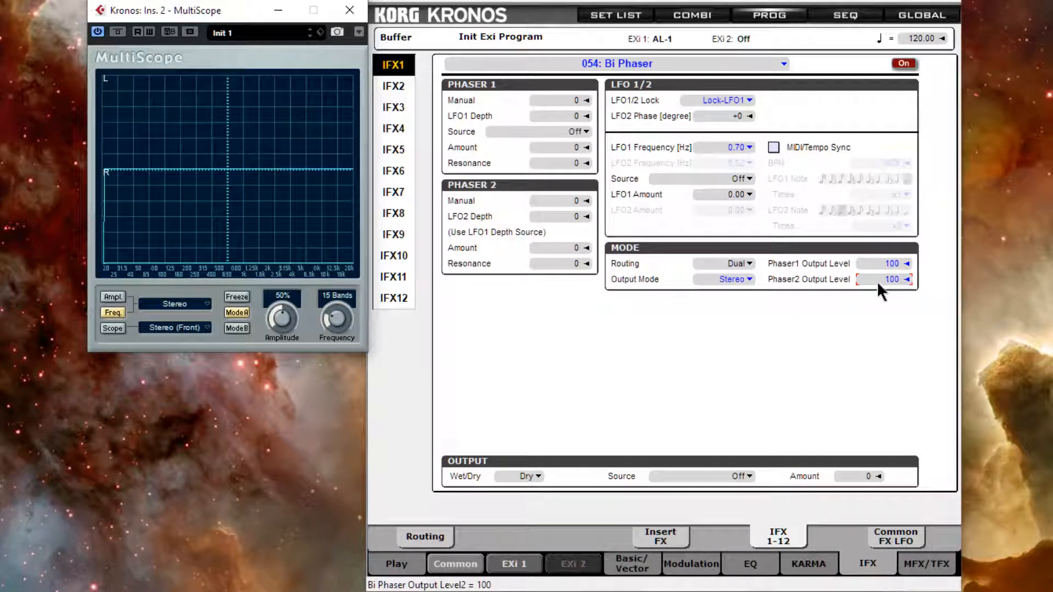
# Set Phaser2 Output Level to 0 and switch the Wet/Dry output to Wet.
pyautogui.moveTo(877, 281); pyautogui.dragTo(867, 368)
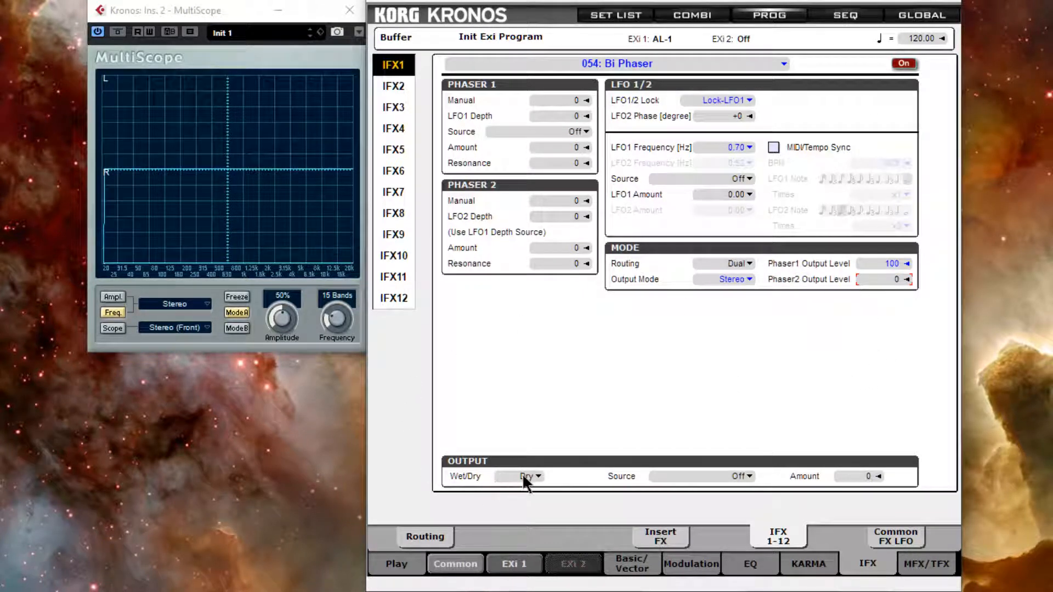
pyautogui.moveTo(522, 474); pyautogui.dragTo(520, 171)
# Raise Phaser2 Output Level to 100, and drop Phaser1 Output Level to 0 and back to 100.
pyautogui.moveTo(877, 280); pyautogui.dragTo(879, 38)
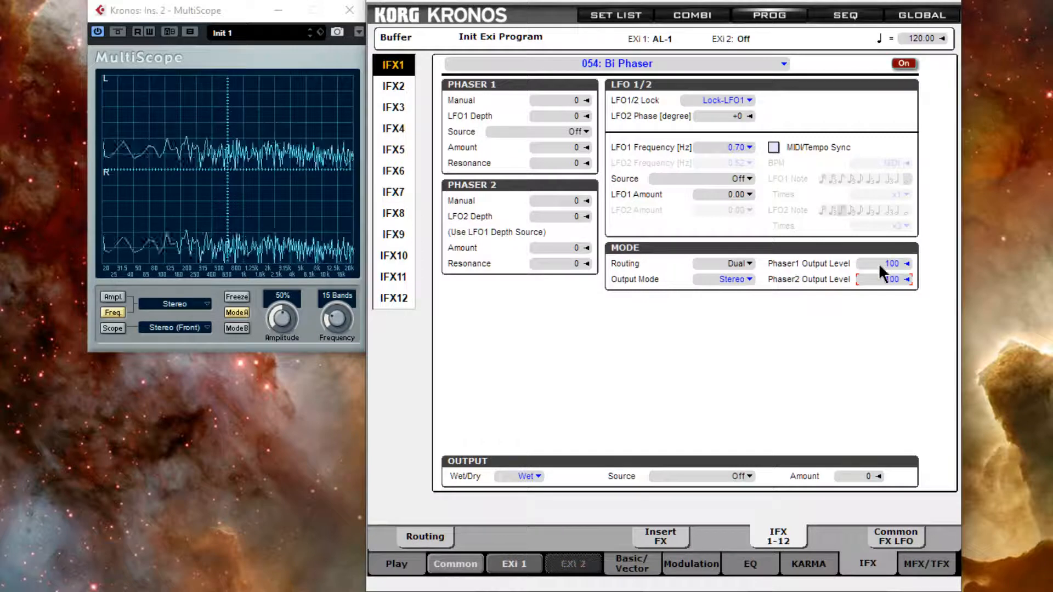
pyautogui.moveTo(879, 263); pyautogui.dragTo(867, 344)
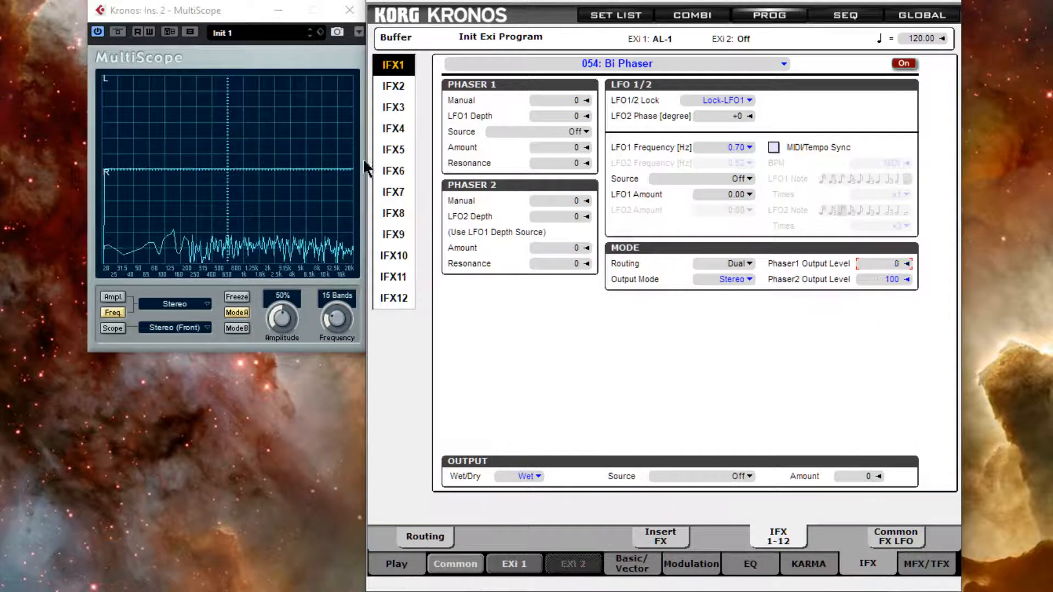
pyautogui.moveTo(866, 263); pyautogui.dragTo(869, 37)
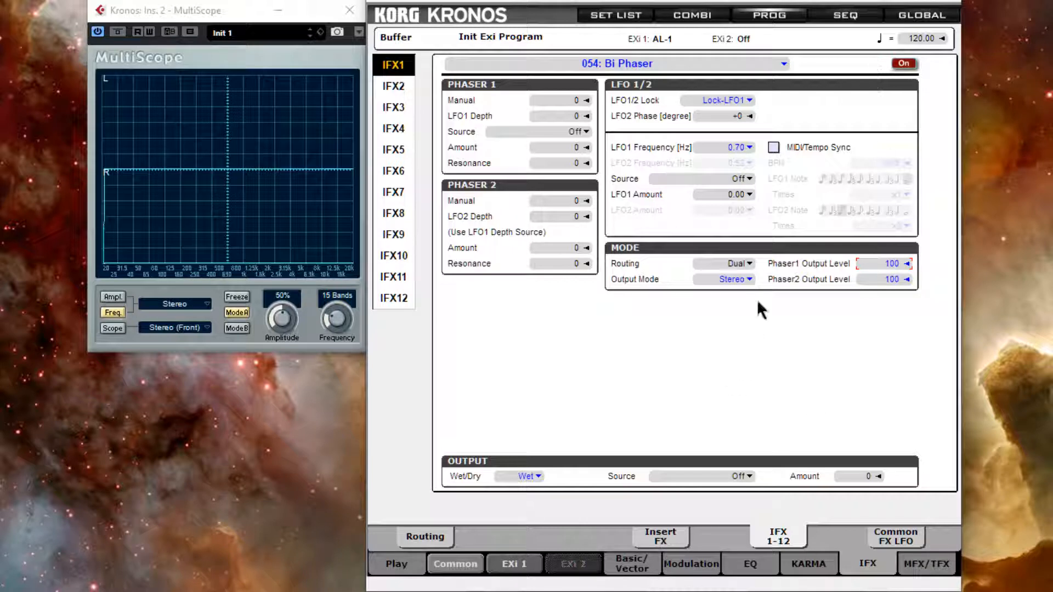
# Set the Bi Phaser Routing to Serial.
pyautogui.click(748, 263)
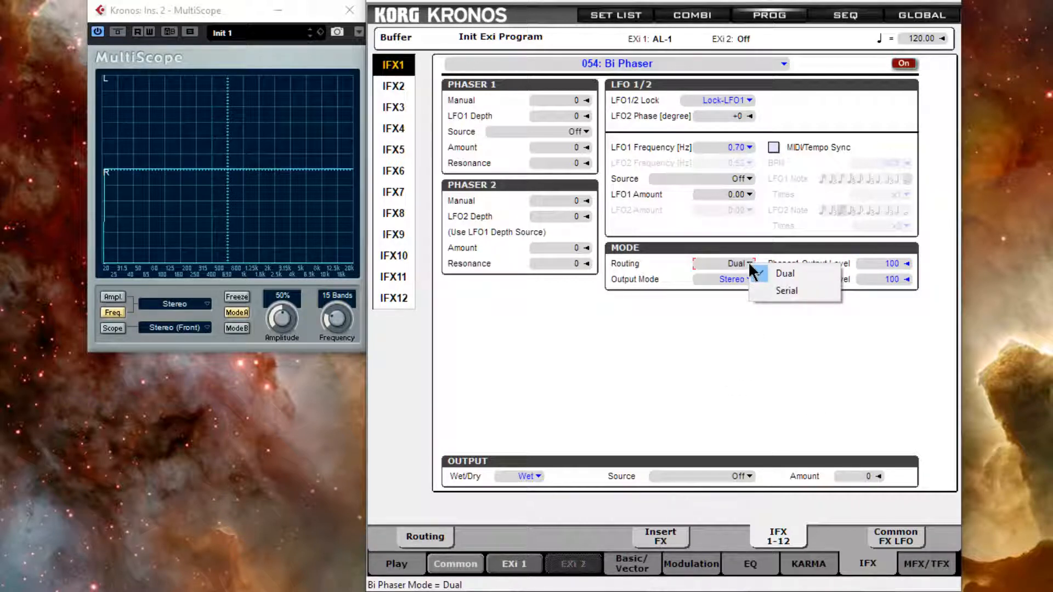
pyautogui.click(706, 382)
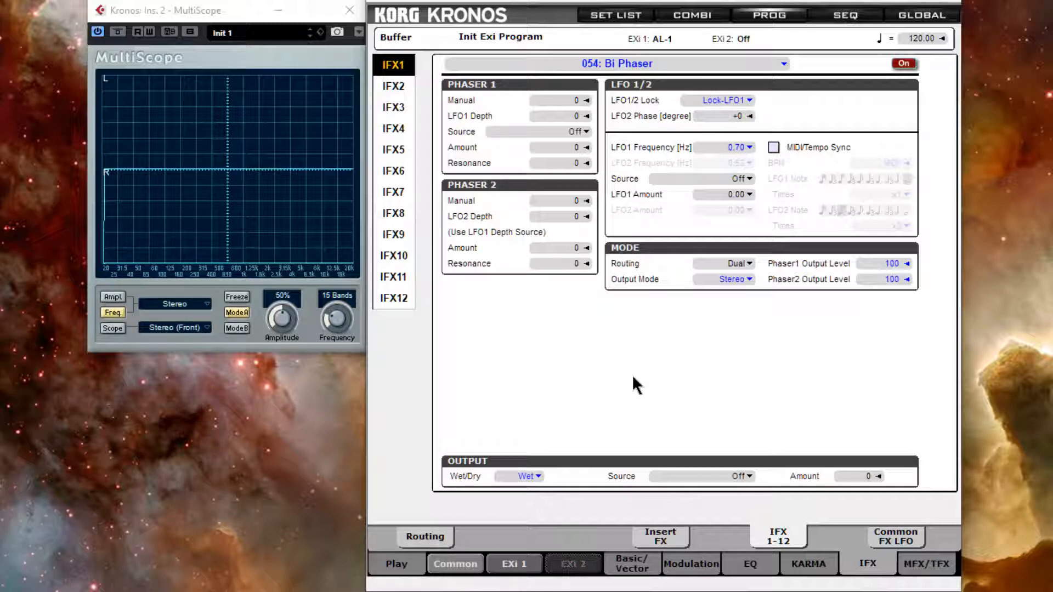
pyautogui.click(749, 266)
pyautogui.click(792, 287)
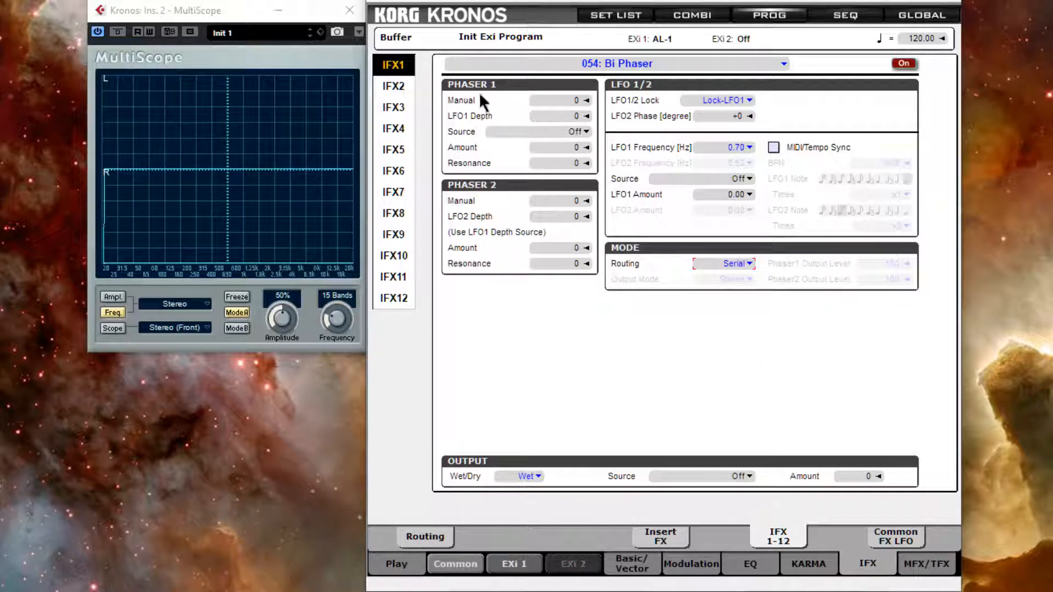
# Set Phaser 1 Manual to 28 and Phaser 2 Manual to 47.
pyautogui.moveTo(542, 98); pyautogui.dragTo(546, 8)
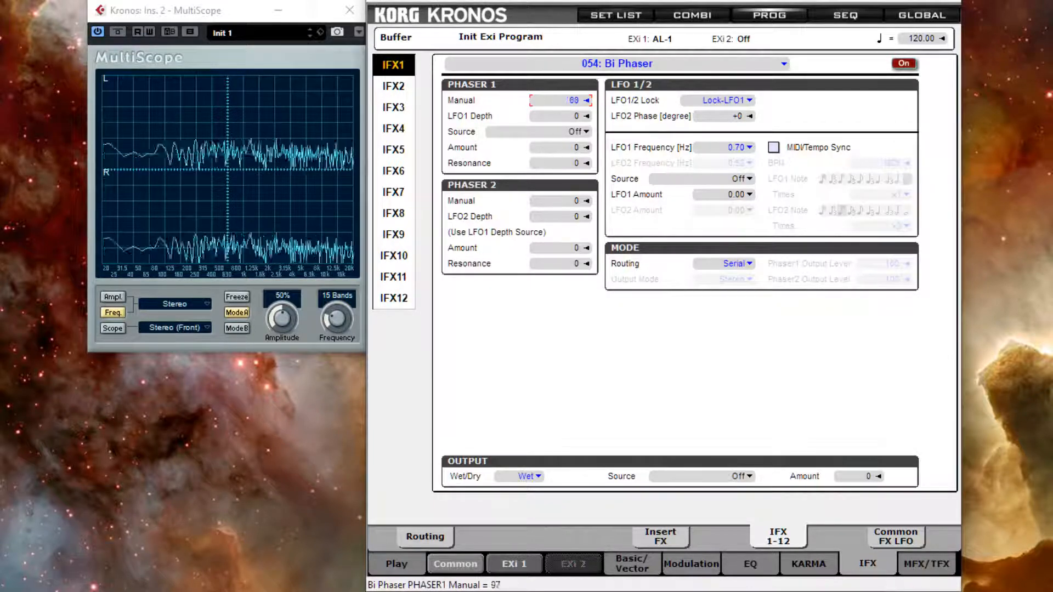
pyautogui.moveTo(537, 17); pyautogui.dragTo(524, 49)
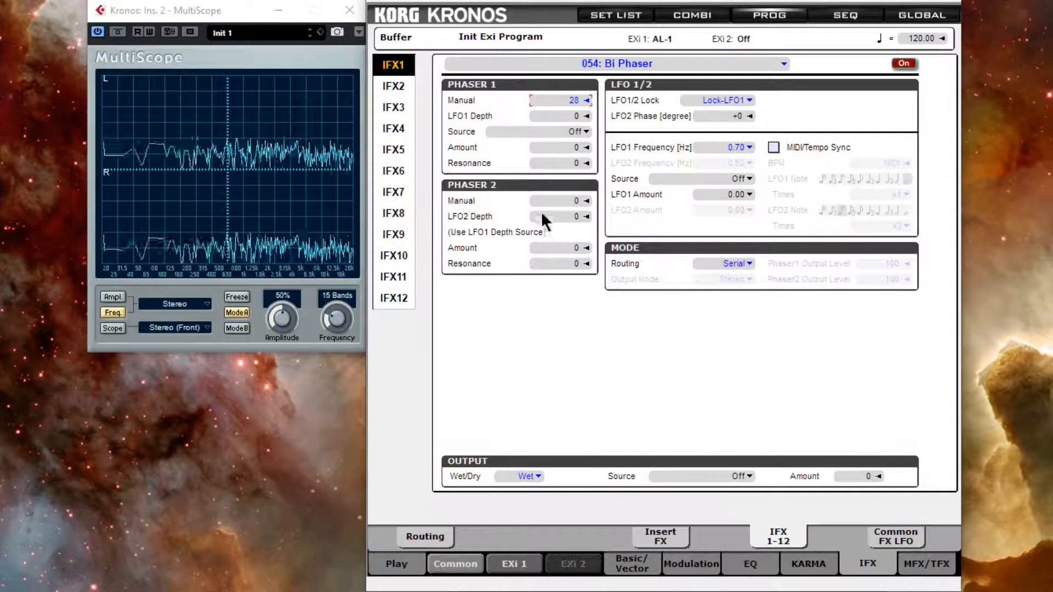
pyautogui.moveTo(539, 202); pyautogui.dragTo(551, 85)
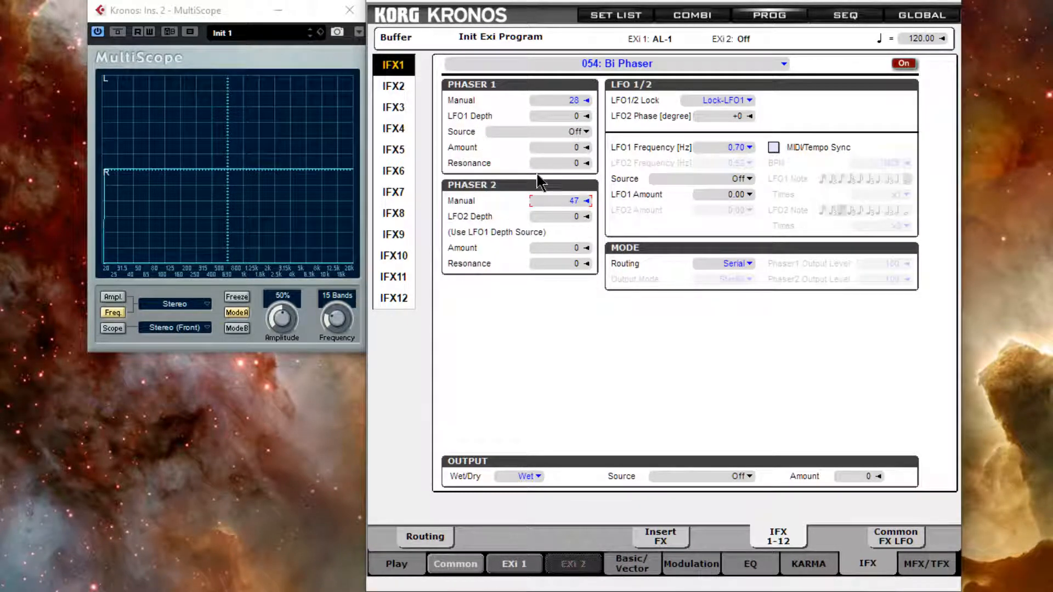
# Switch the Routing back to Dual.
pyautogui.click(750, 263)
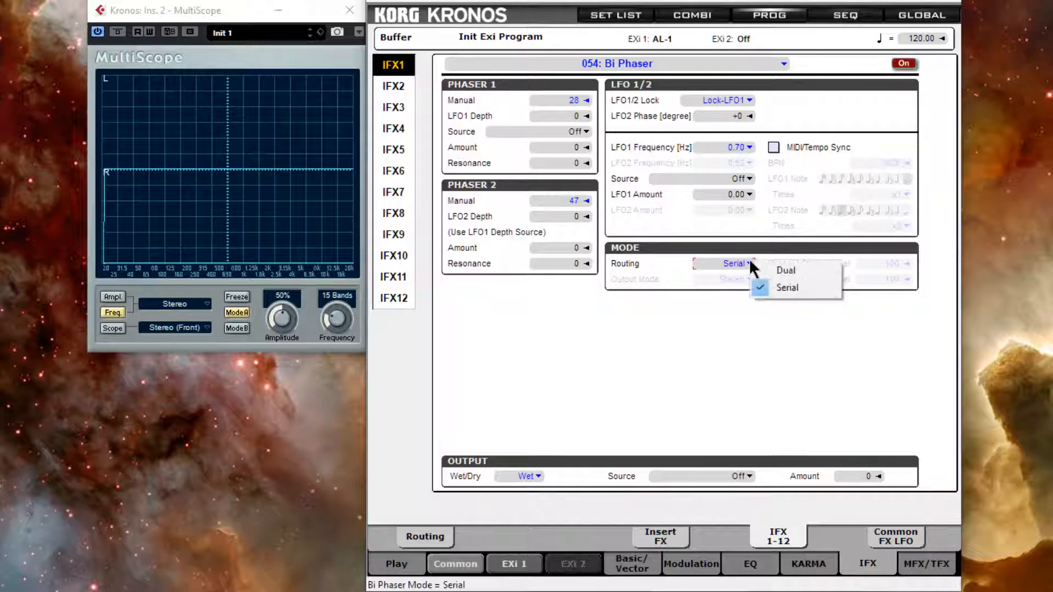
pyautogui.click(779, 269)
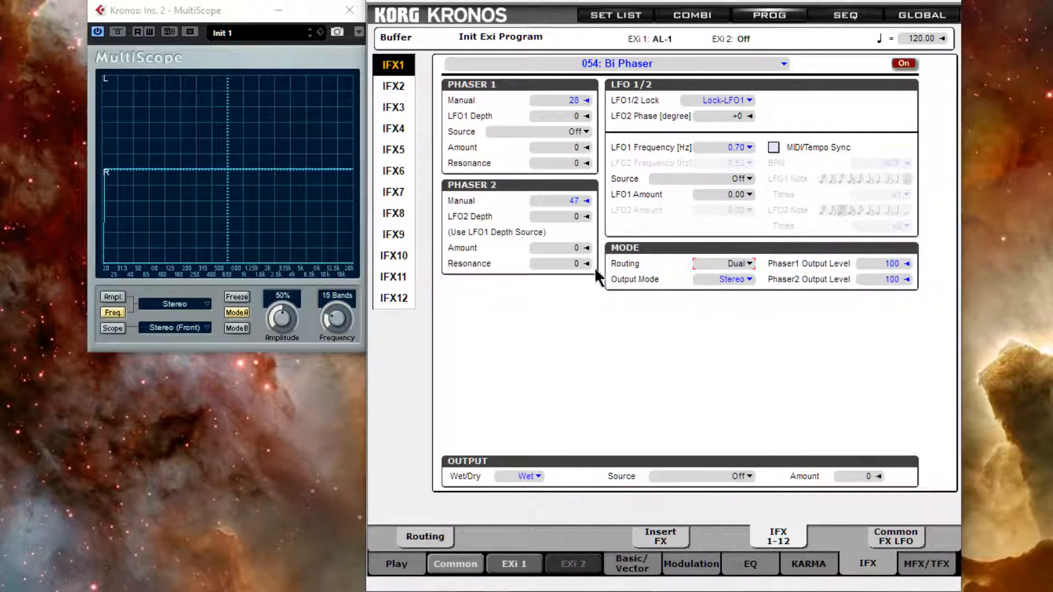
pyautogui.click(521, 475)
# Set Phaser 1 Manual to 52 and Phaser 2 Manual to 57, and switch Output Mode to Mono.
pyautogui.moveTo(565, 102); pyautogui.dragTo(556, 77)
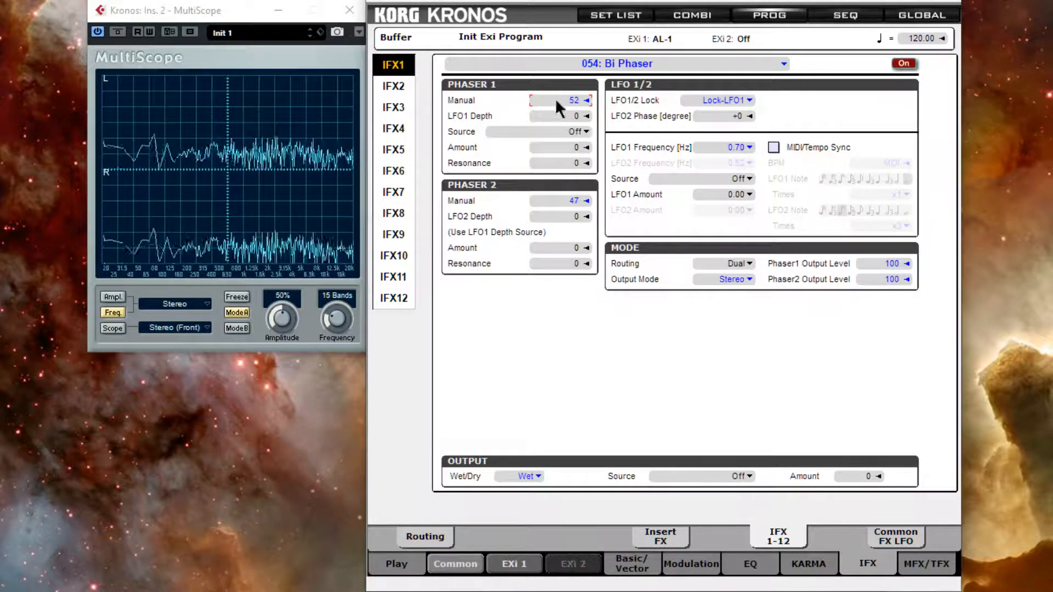
pyautogui.moveTo(559, 201)
pyautogui.mouseDown()
pyautogui.moveTo(561, 171)
pyautogui.moveTo(562, 189)
pyautogui.mouseUp()
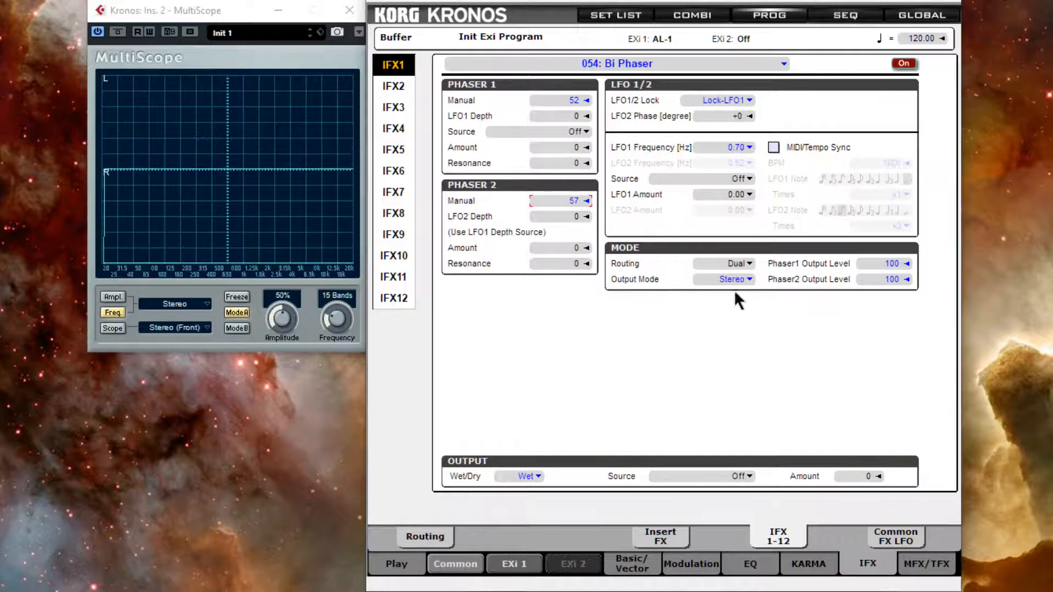
pyautogui.click(750, 278)
pyautogui.click(792, 290)
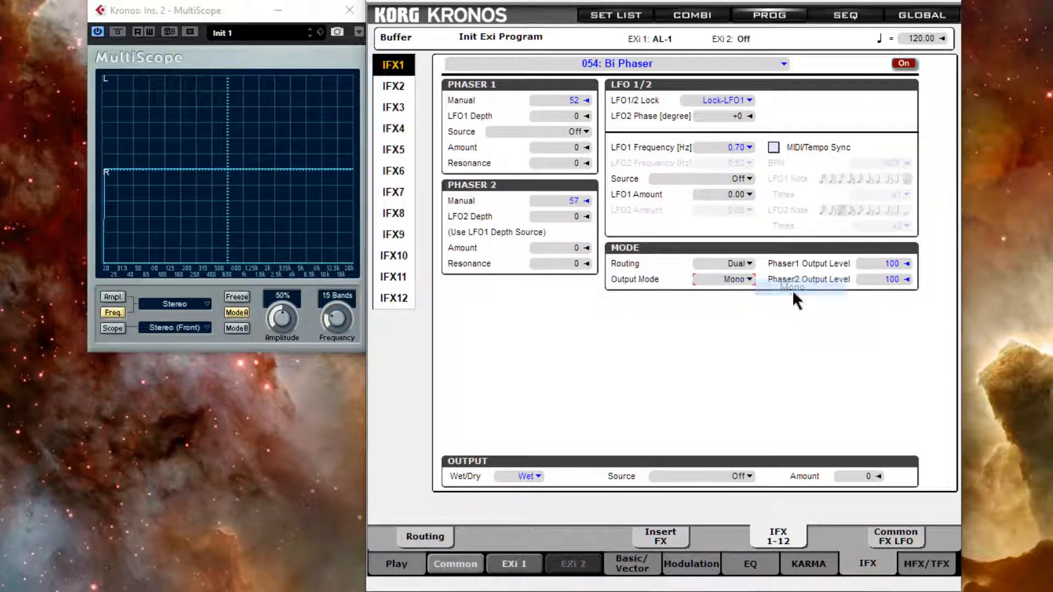
# Bring up the routing diagram image again and minimize it.
pyautogui.click(500, 591)
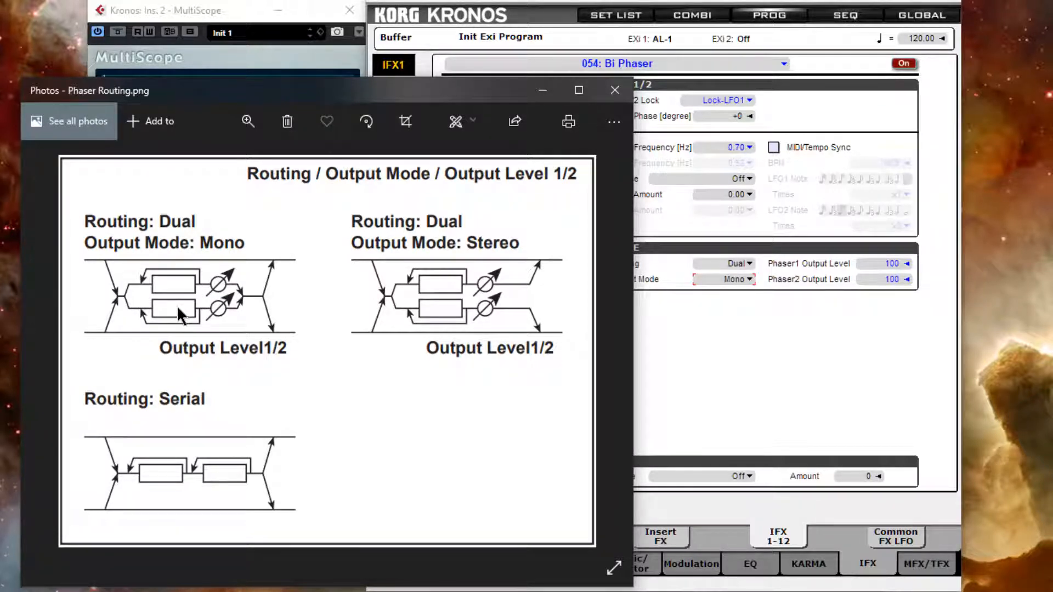
pyautogui.click(544, 90)
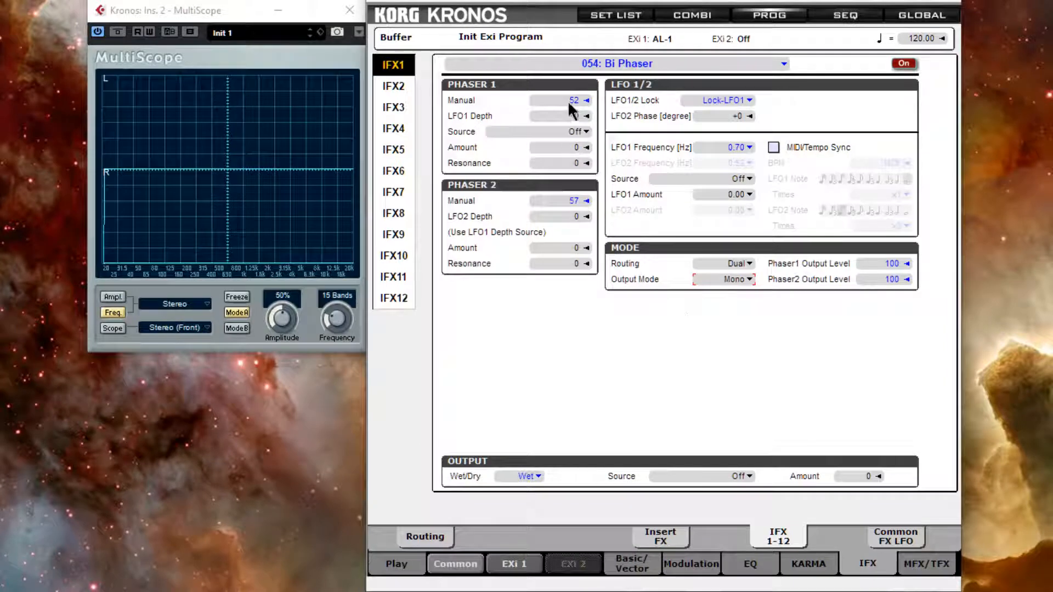
# Set Phaser 2 Manual to 23 and Phaser2 Output Level to 0.
pyautogui.moveTo(547, 196); pyautogui.dragTo(545, 206)
pyautogui.moveTo(546, 208); pyautogui.dragTo(578, 205)
pyautogui.moveTo(879, 279); pyautogui.dragTo(890, 298)
# Glance at the routing diagram image, then switch the analyzer to show only the Left channel.
pyautogui.click(548, 591)
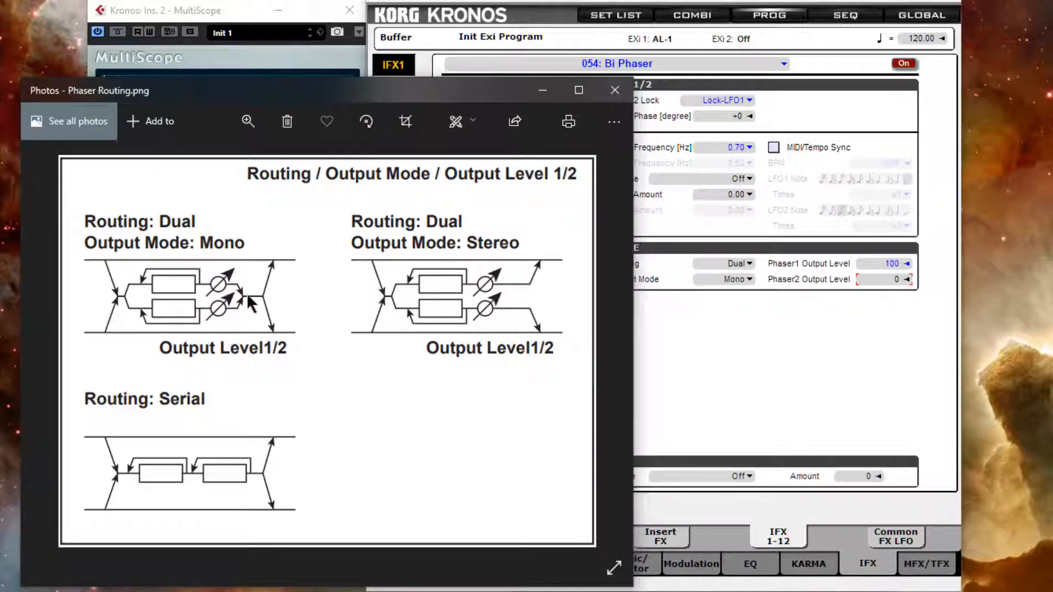
pyautogui.click(542, 90)
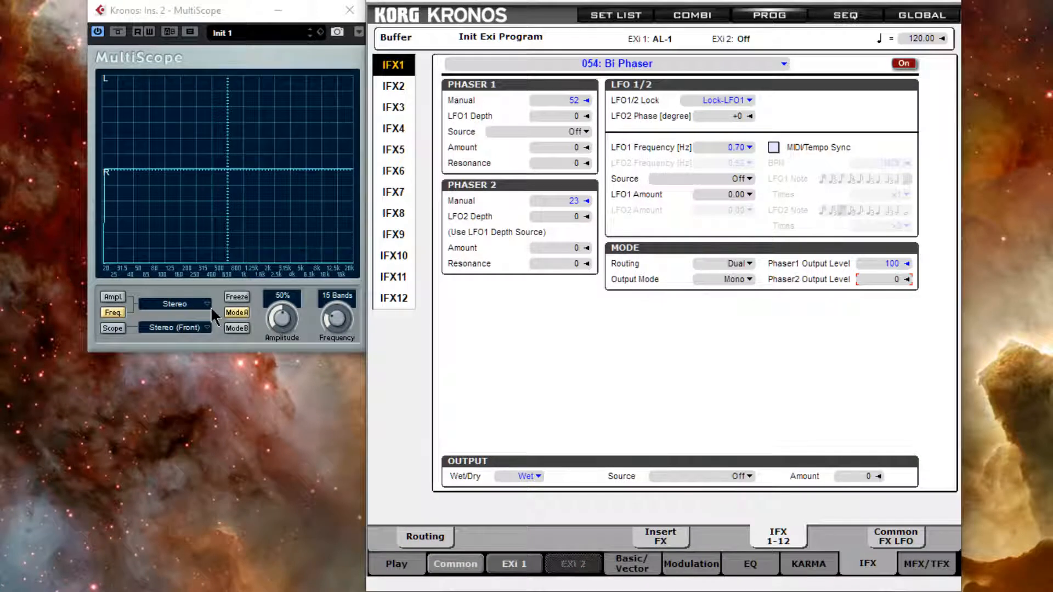
pyautogui.click(207, 304)
pyautogui.click(174, 320)
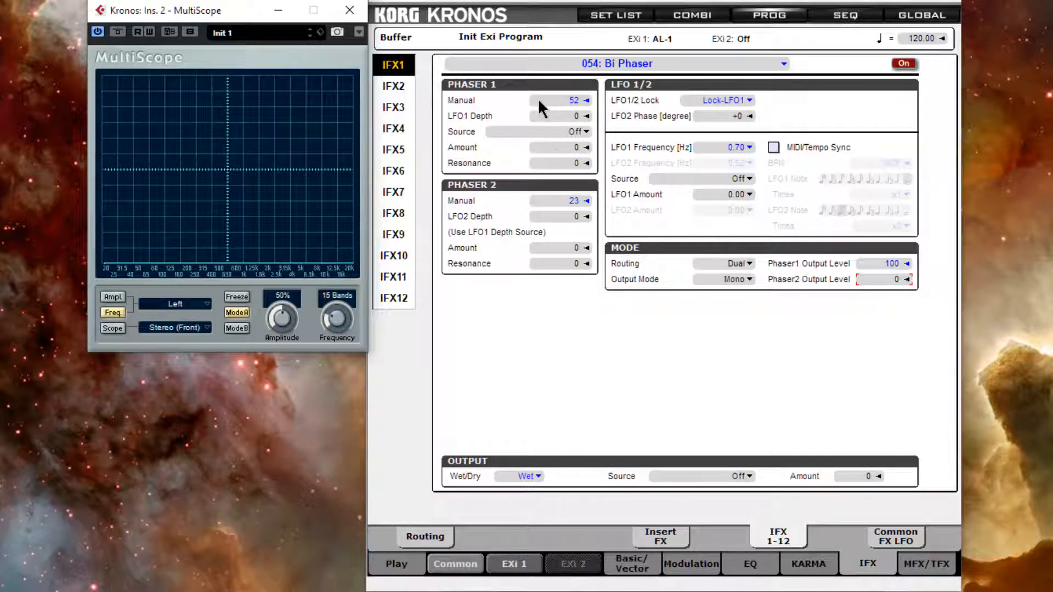
# Set Phaser 1 Manual to 100 and the Wet/Dry balance to 50:50.
pyautogui.moveTo(551, 97); pyautogui.dragTo(567, 28)
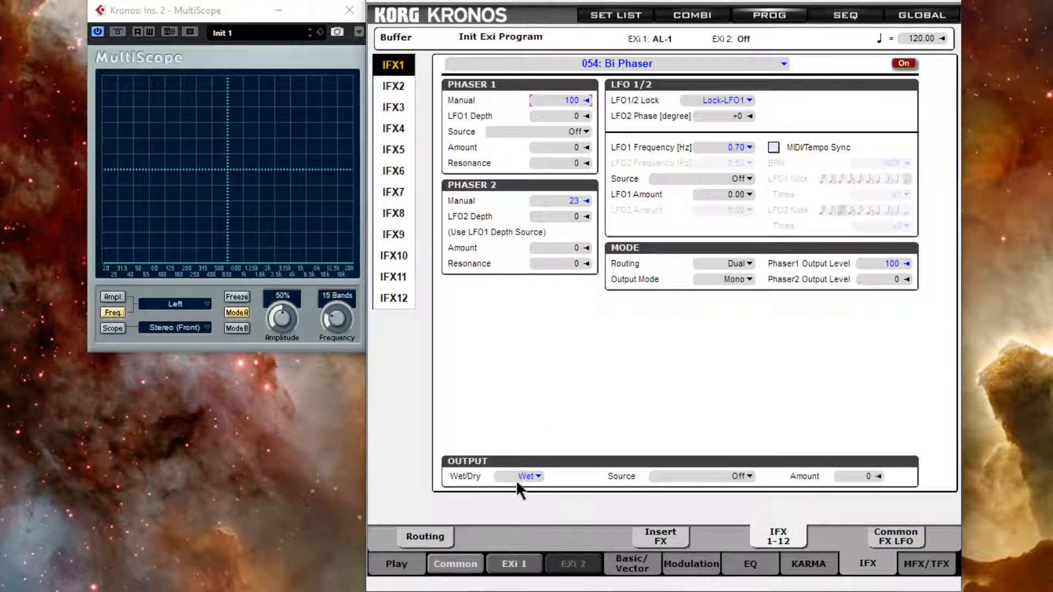
pyautogui.moveTo(515, 479); pyautogui.dragTo(499, 544)
pyautogui.scroll(-9, 571, 463)
pyautogui.scroll(1, 574, 462)
# Sweep Phaser 1 Manual down to 23, then back up to 30.
pyautogui.moveTo(555, 103); pyautogui.dragTo(519, 222)
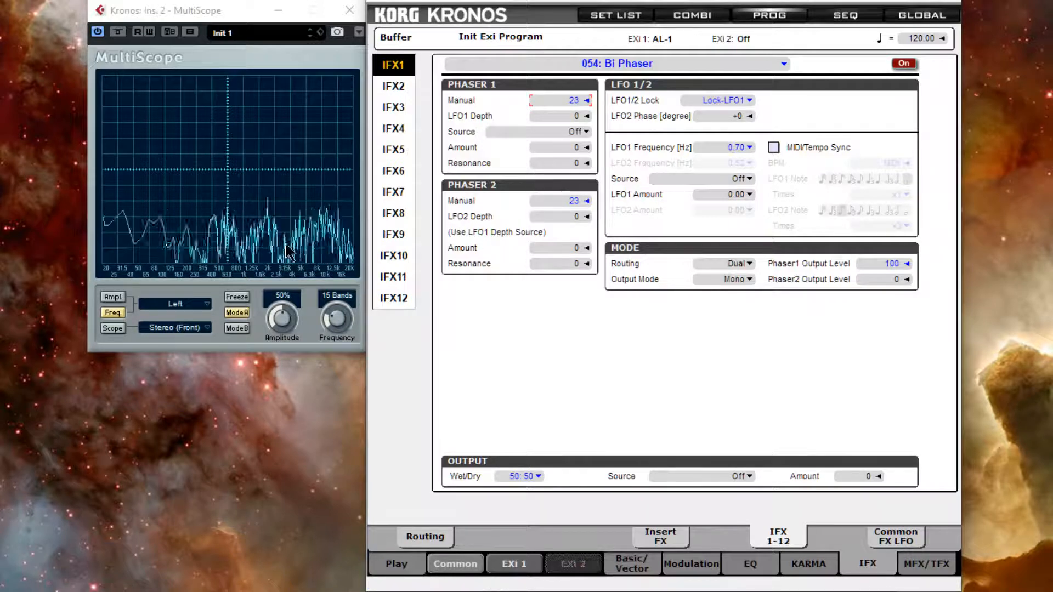
pyautogui.click(195, 197)
pyautogui.click(552, 299)
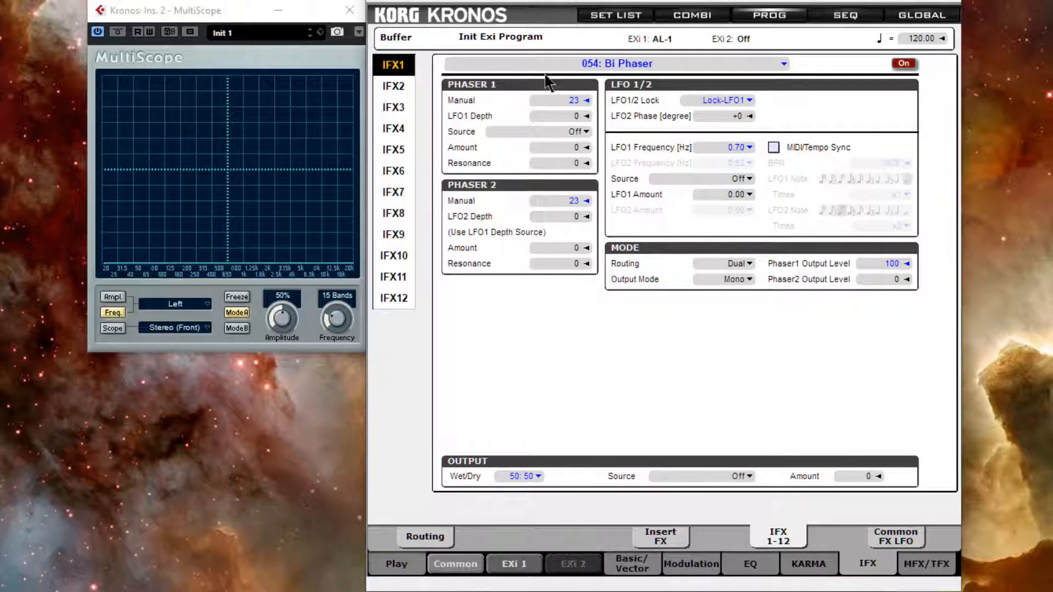
pyautogui.moveTo(547, 97); pyautogui.dragTo(547, 70)
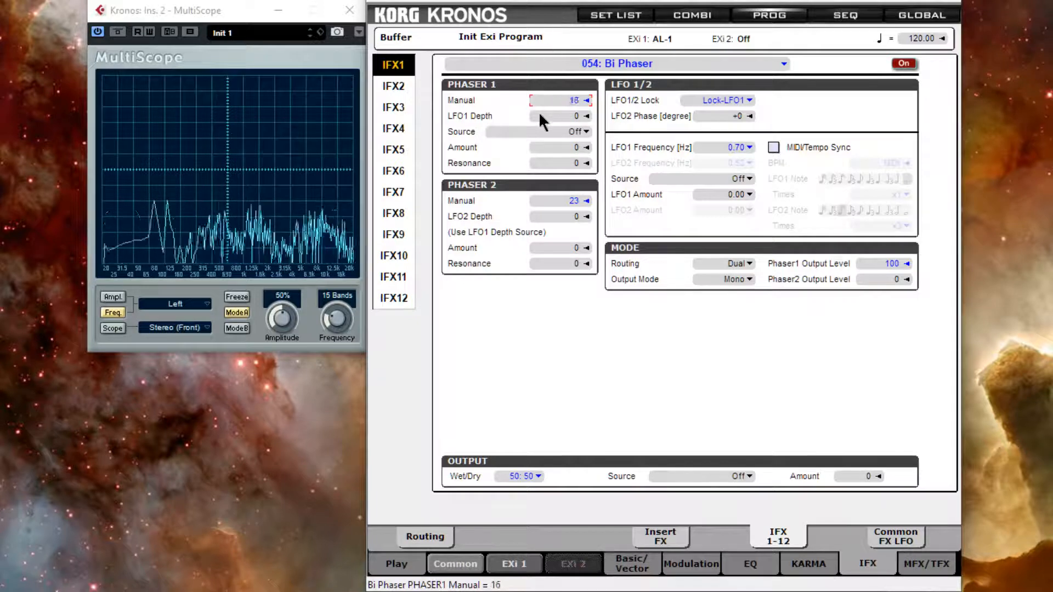
pyautogui.moveTo(554, 1); pyautogui.dragTo(542, 87)
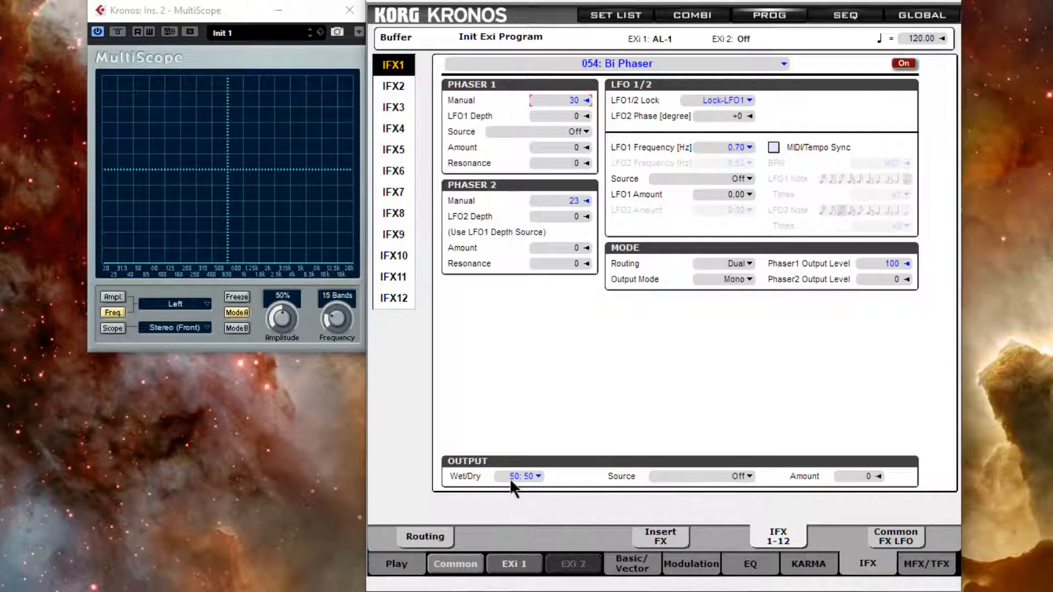
# Set the Wet/Dry balance to -50:50.
pyautogui.moveTo(509, 478); pyautogui.dragTo(502, 561)
pyautogui.moveTo(502, 576); pyautogui.dragTo(508, 591)
pyautogui.moveTo(516, 480); pyautogui.dragTo(515, 484)
# Bring up the routing diagram image and minimize it.
pyautogui.click(592, 591)
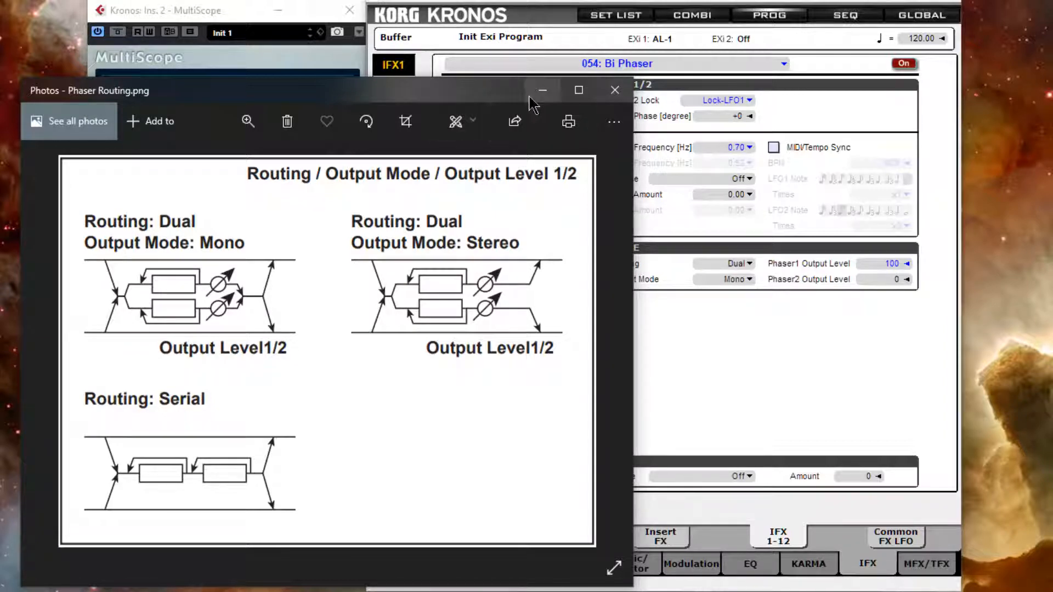
pyautogui.click(539, 92)
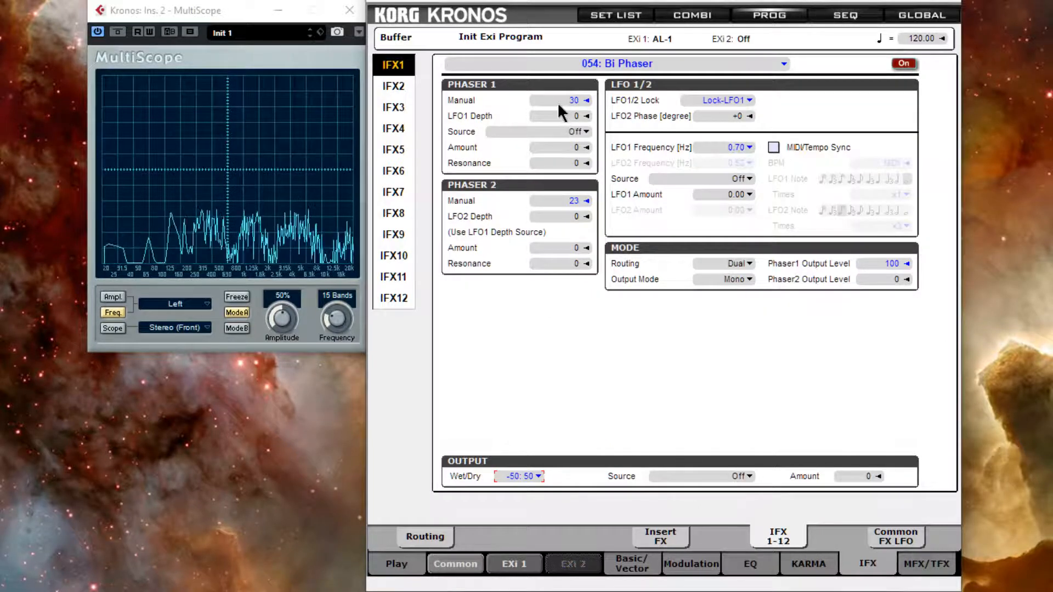
# Sweep Phaser 1 Manual up to 100 and back down to 14.
pyautogui.moveTo(559, 102); pyautogui.dragTo(558, 3)
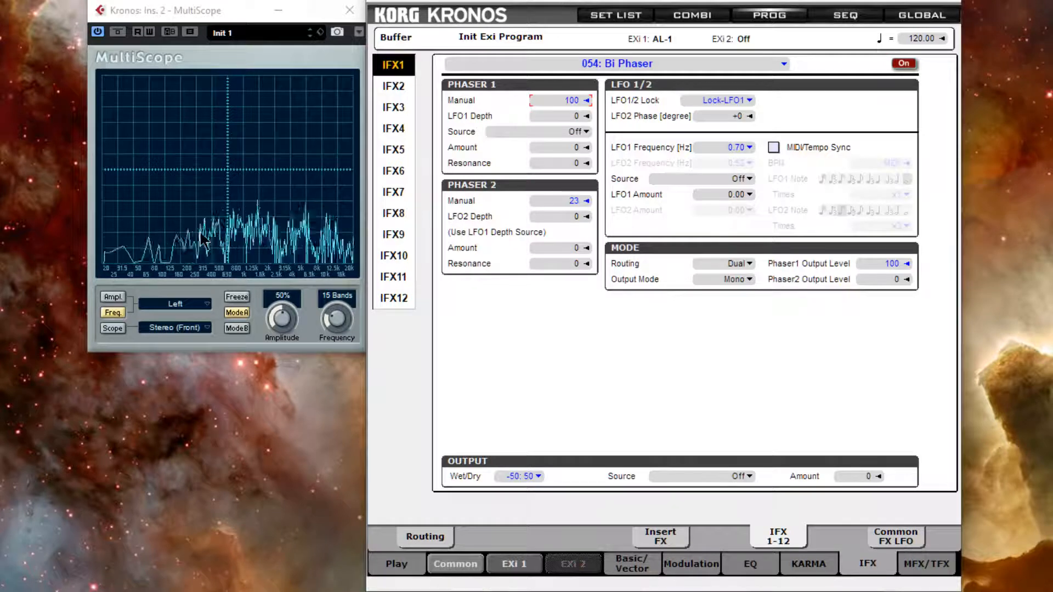
pyautogui.moveTo(546, 95); pyautogui.dragTo(538, 165)
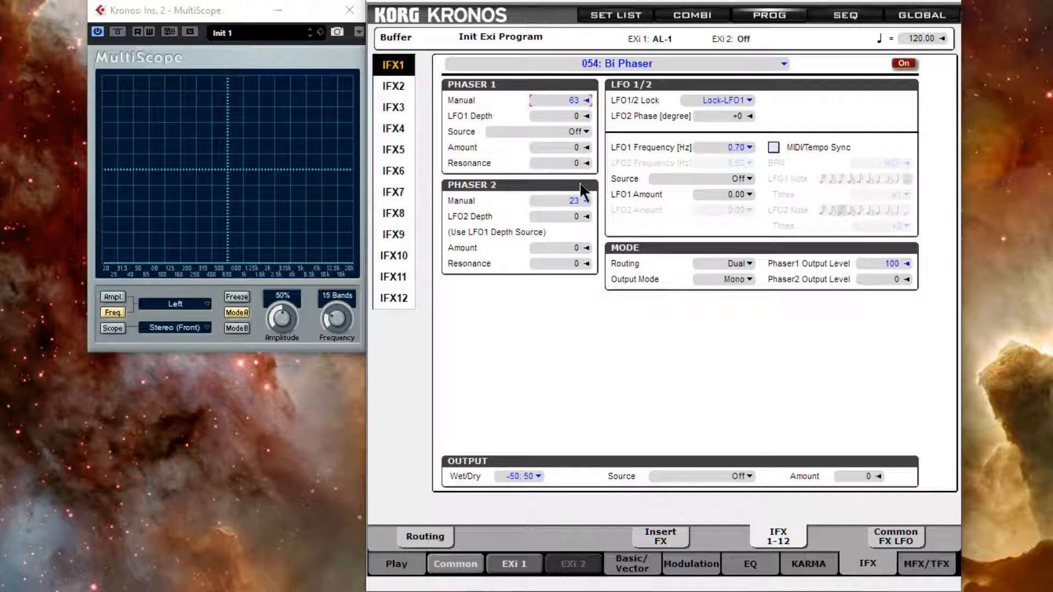
pyautogui.moveTo(519, 475)
pyautogui.mouseDown()
pyautogui.moveTo(521, 565)
pyautogui.moveTo(528, 482)
pyautogui.mouseUp()
pyautogui.moveTo(558, 100)
pyautogui.mouseDown()
pyautogui.moveTo(559, 181)
pyautogui.moveTo(560, 110)
pyautogui.mouseUp()
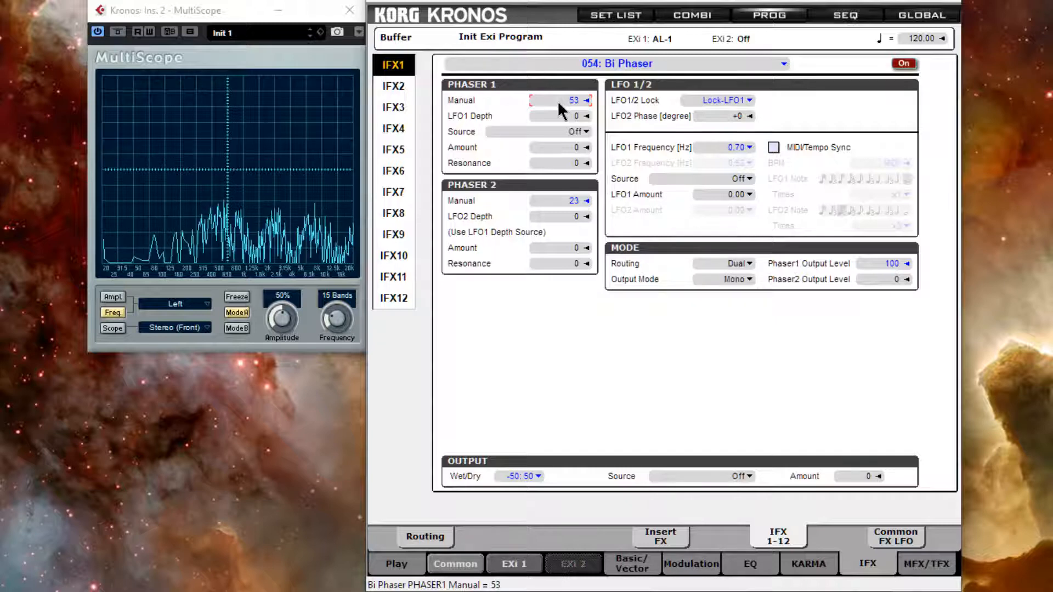
pyautogui.moveTo(561, 110); pyautogui.dragTo(545, 176)
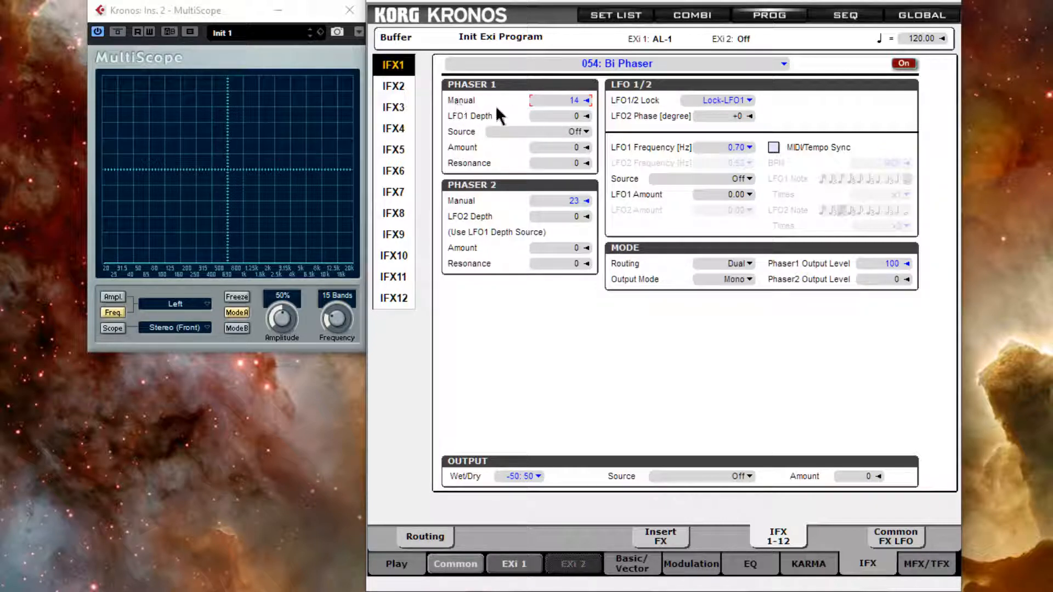
# Set Phaser 1 Manual to 32 and LFO1 Depth to 38.
pyautogui.scroll(20, 554, 117)
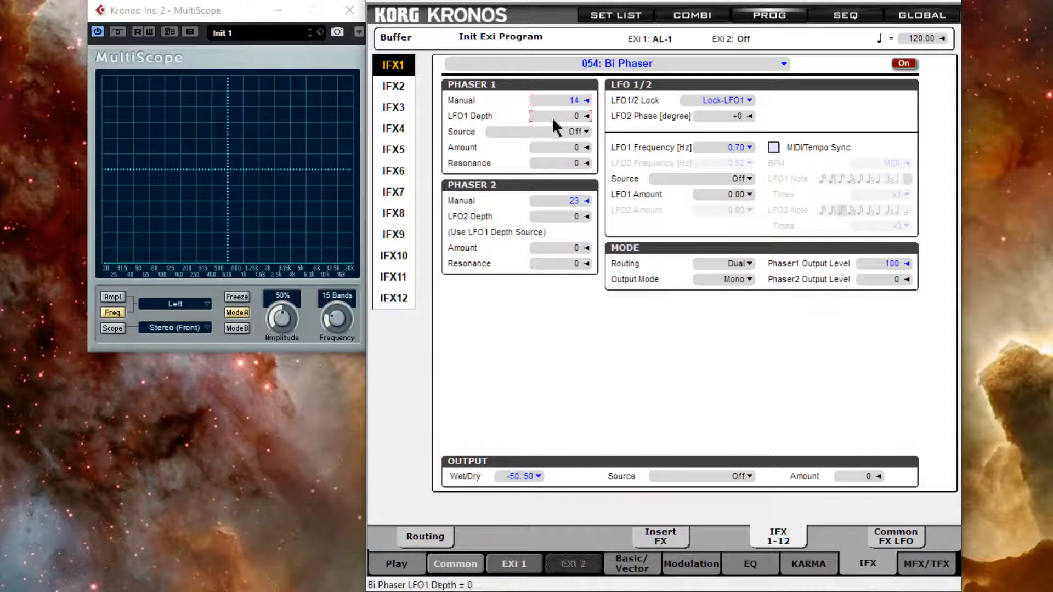
pyautogui.moveTo(555, 93); pyautogui.dragTo(556, 58)
pyautogui.moveTo(554, 124); pyautogui.dragTo(562, 159)
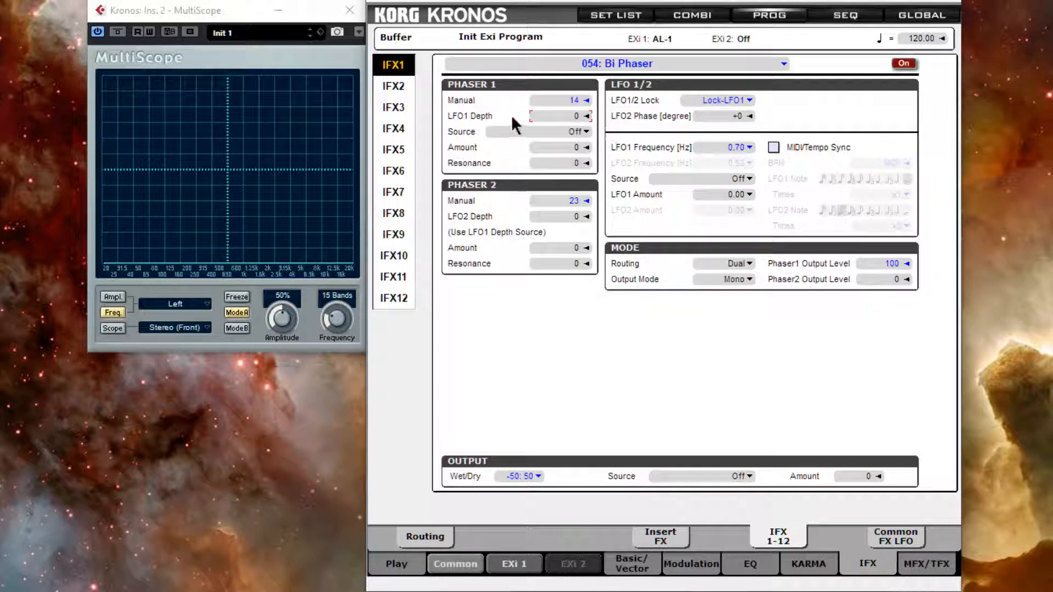
pyautogui.moveTo(553, 102); pyautogui.dragTo(560, 71)
pyautogui.moveTo(539, 116); pyautogui.dragTo(545, 55)
# Sweep LFO1 Frequency up to 9.60 Hz and back down to 0.88 Hz.
pyautogui.moveTo(712, 142); pyautogui.dragTo(715, 0)
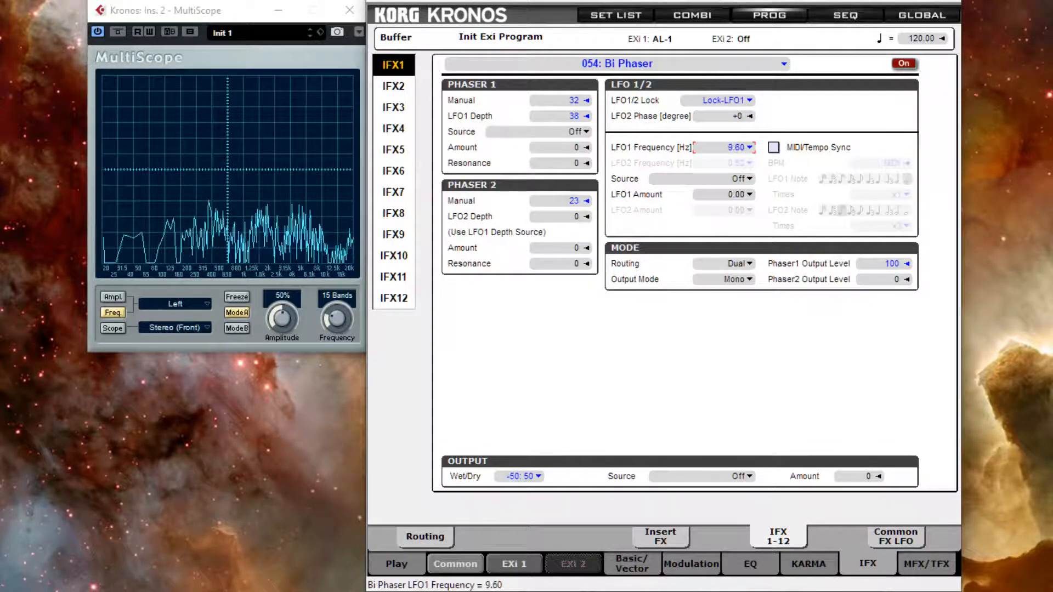
pyautogui.moveTo(719, 146); pyautogui.dragTo(688, 342)
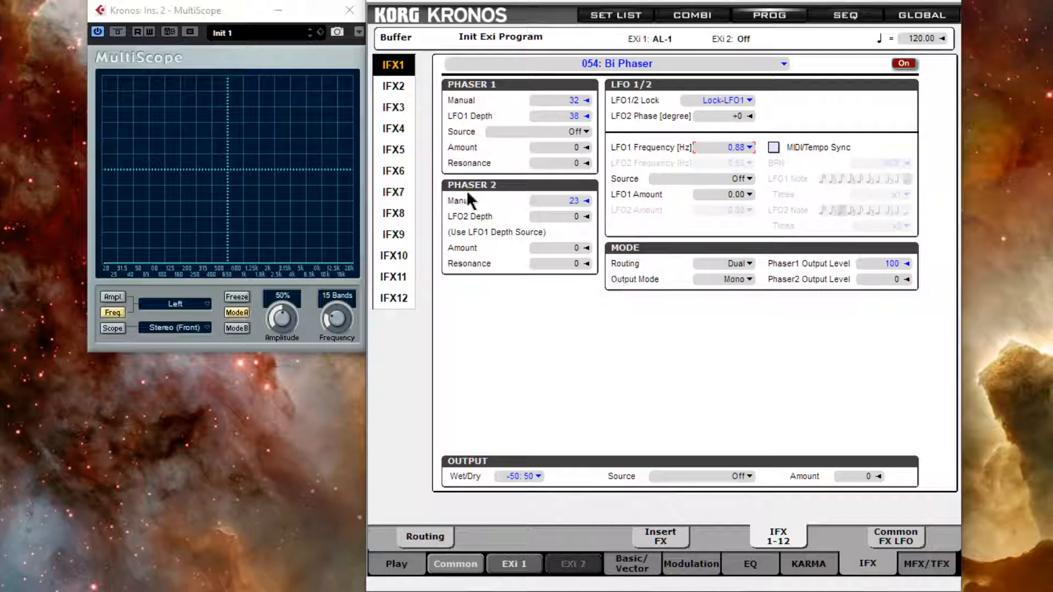
# Set Phaser1 Output Level to 0 and Phaser2 Output Level to 100, and LFO2 Phase to +70.
pyautogui.moveTo(882, 264); pyautogui.dragTo(885, 351)
pyautogui.moveTo(871, 276); pyautogui.dragTo(859, 26)
pyautogui.moveTo(713, 113); pyautogui.dragTo(723, 110)
# Switch Output Mode to Stereo and set the analyzer to show Stereo.
pyautogui.click(751, 279)
pyautogui.click(792, 304)
pyautogui.click(203, 305)
pyautogui.click(196, 362)
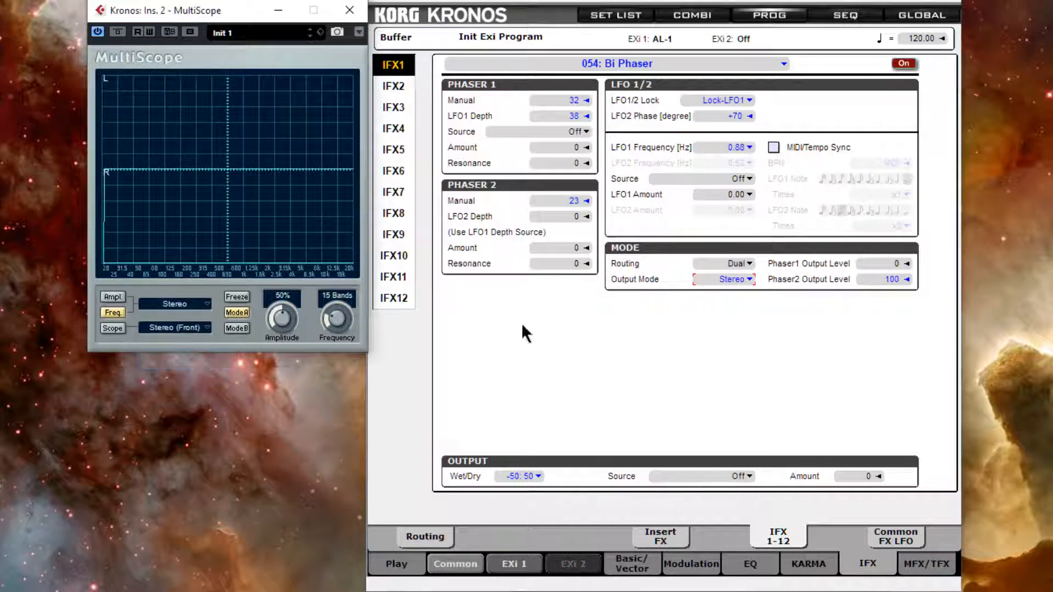
# Raise Phaser1 Output Level to 100 and set the Wet/Dry balance to 50:50.
pyautogui.moveTo(862, 260); pyautogui.dragTo(863, 14)
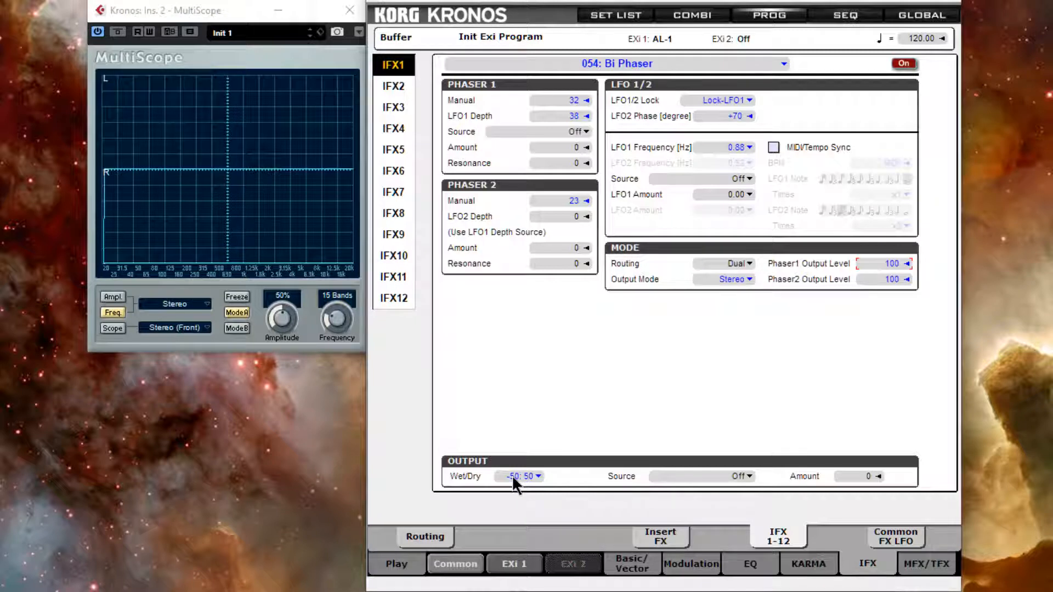
pyautogui.moveTo(512, 475); pyautogui.dragTo(571, 421)
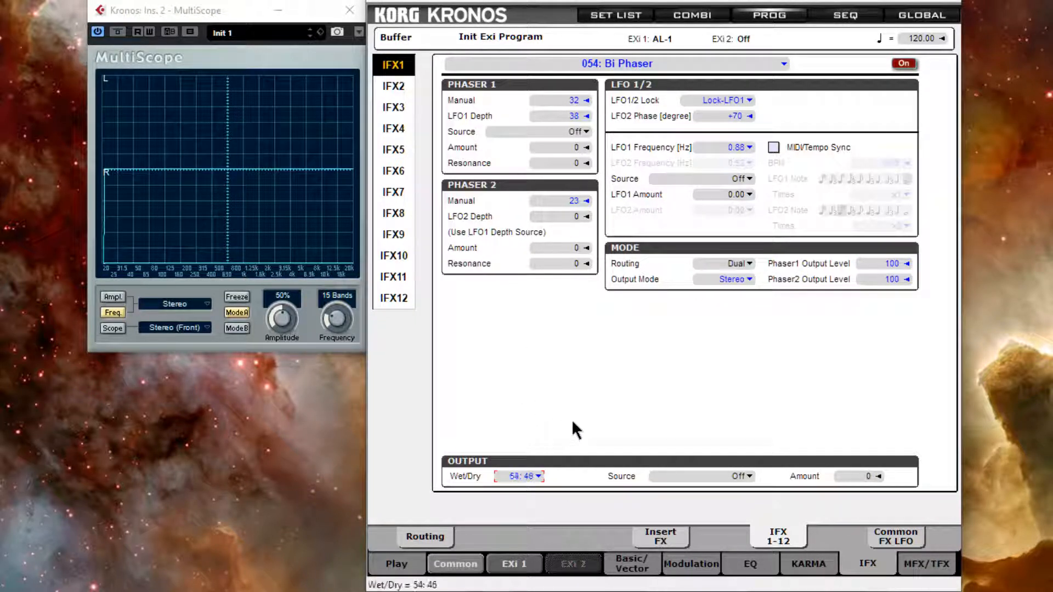
pyautogui.scroll(-4, 572, 420)
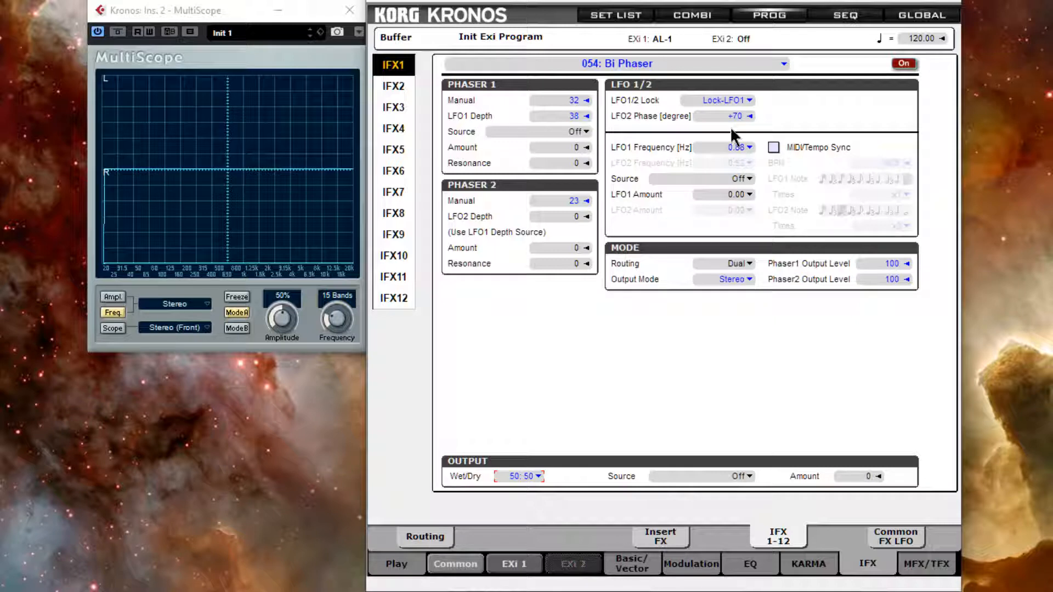
# Set LFO2 Phase to +0 and raise Phaser 2's LFO2 Depth to 38.
pyautogui.moveTo(708, 119); pyautogui.dragTo(758, 125)
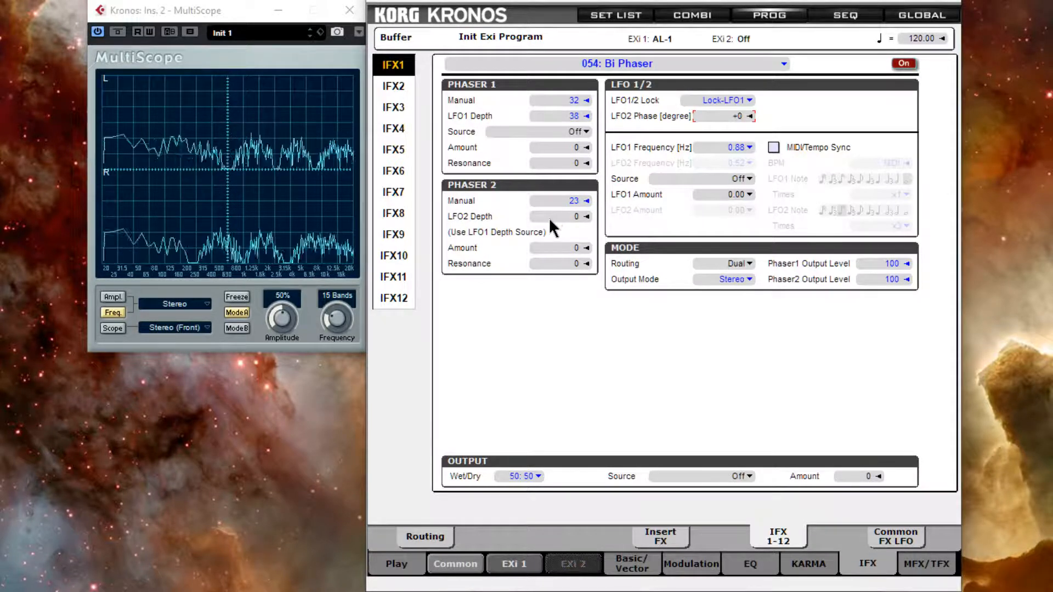
pyautogui.moveTo(549, 217); pyautogui.dragTo(550, 175)
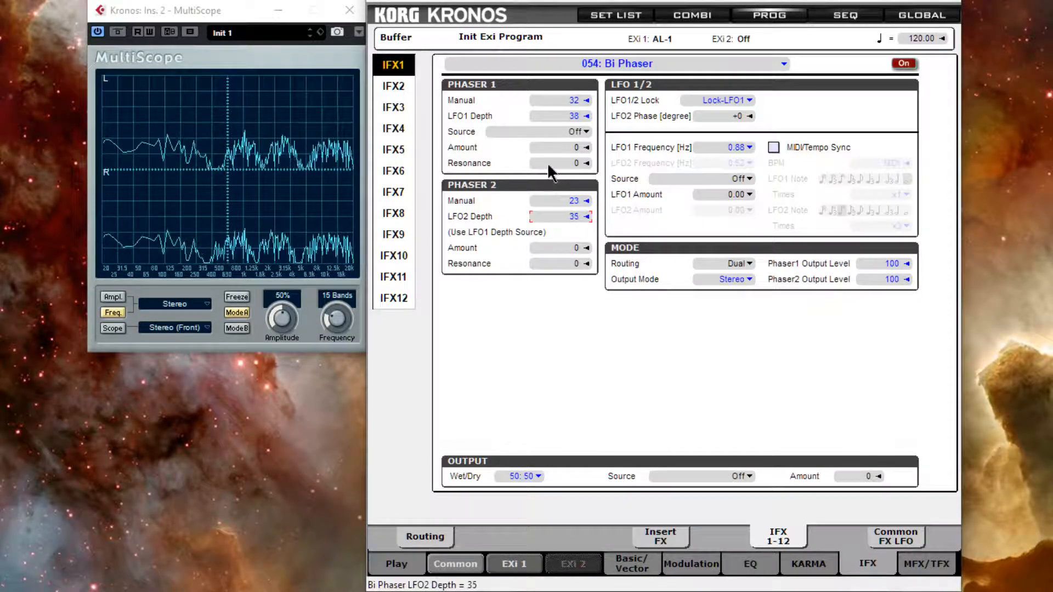
pyautogui.scroll(2, 573, 223)
pyautogui.scroll(2, 574, 223)
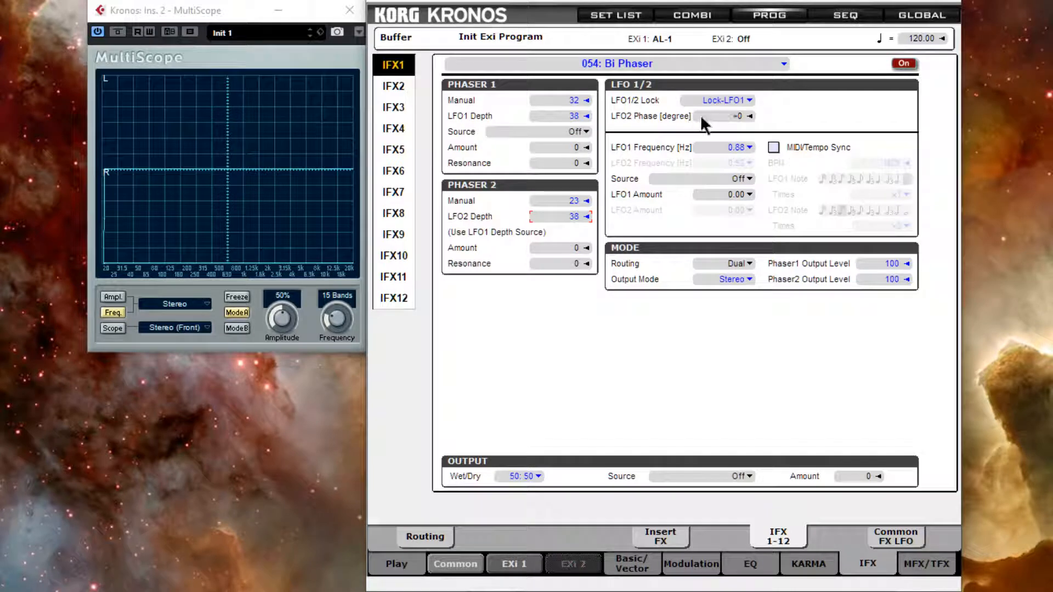
# Raise LFO2 Phase to +180, then drop LFO2 Depth to 0 and bring it back to 38.
pyautogui.moveTo(712, 116); pyautogui.dragTo(713, 91)
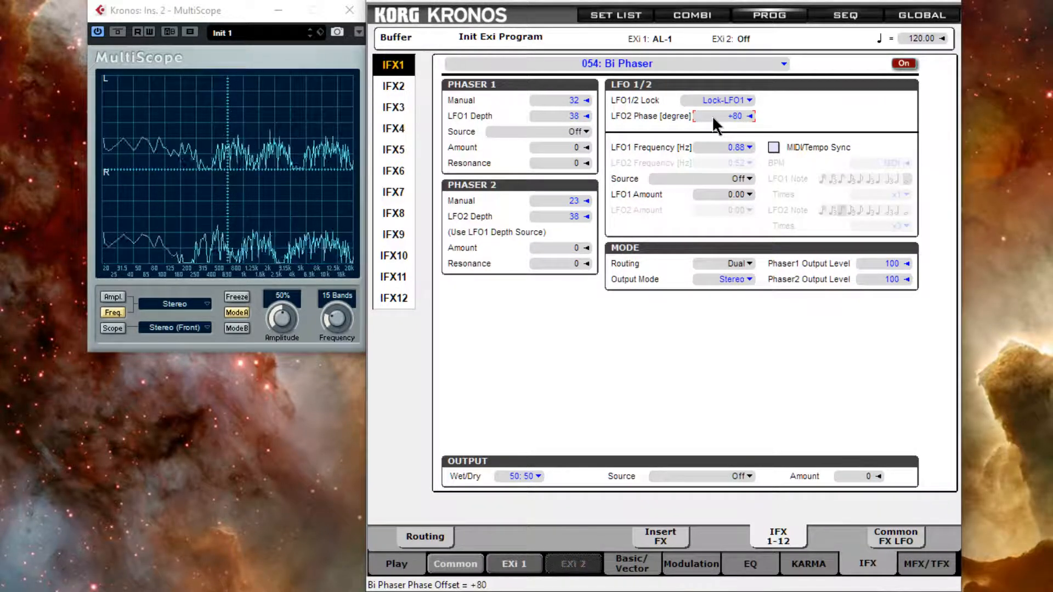
pyautogui.moveTo(713, 117); pyautogui.dragTo(710, 79)
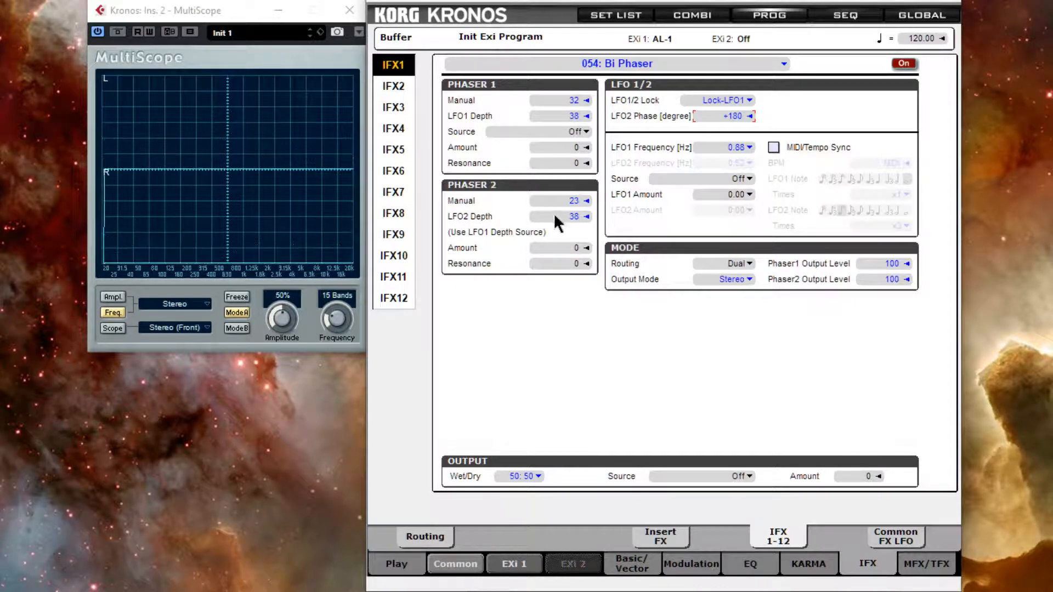
pyautogui.moveTo(551, 216); pyautogui.dragTo(541, 265)
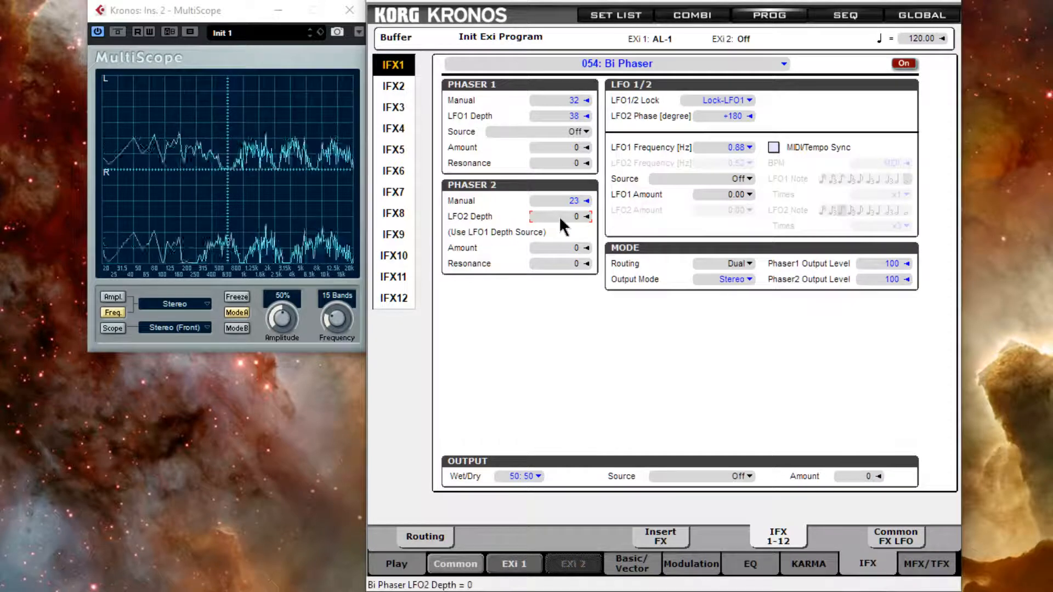
pyautogui.moveTo(558, 216); pyautogui.dragTo(563, 154)
# Set Phaser 2 Manual to 53 and change LFO1/2 Lock to Unlock.
pyautogui.moveTo(555, 199); pyautogui.dragTo(564, 330)
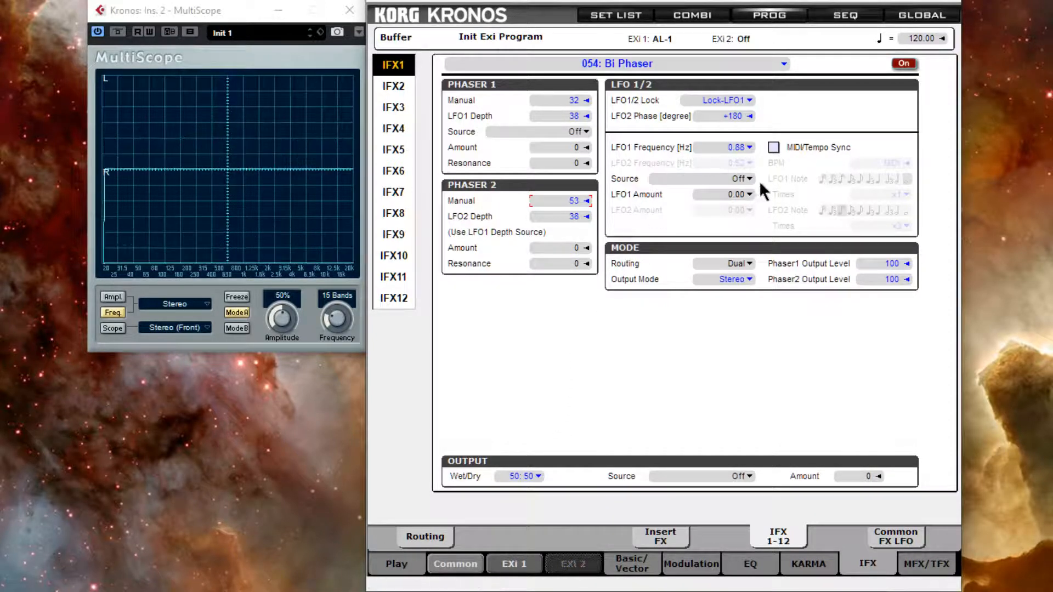
pyautogui.click(749, 101)
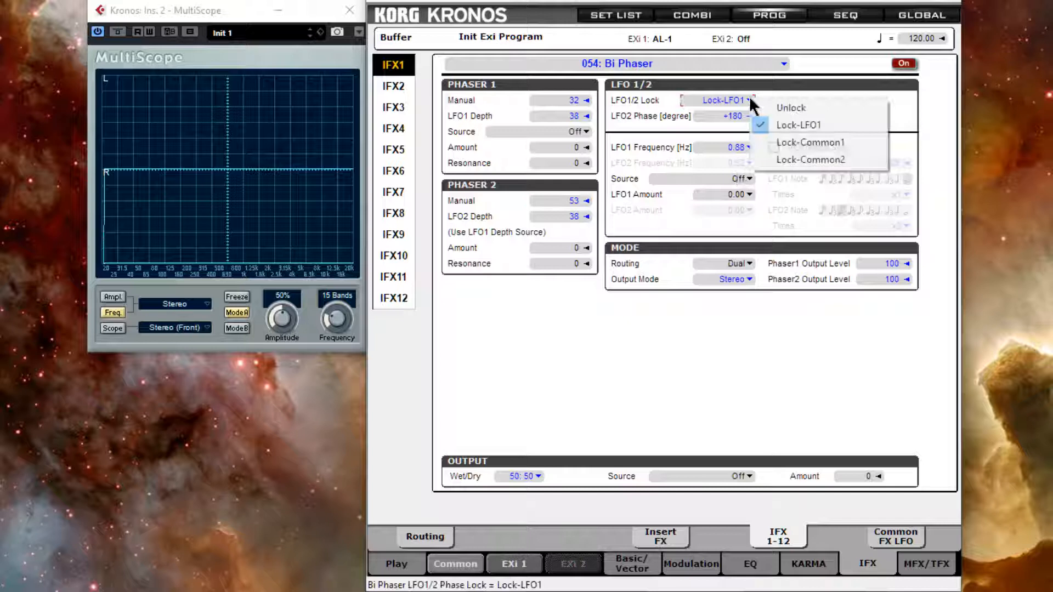
pyautogui.click(791, 107)
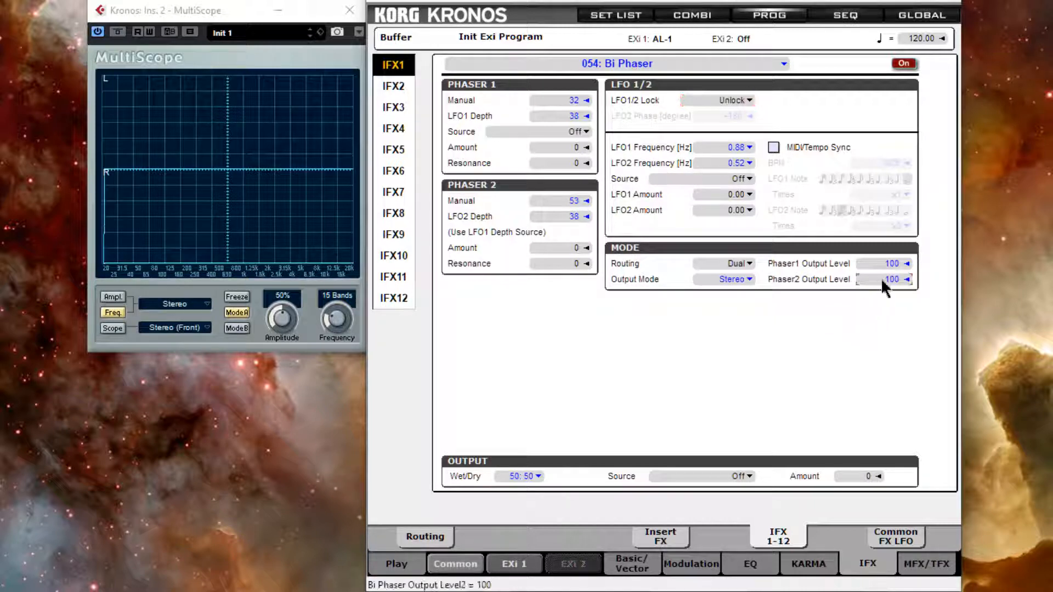
# Set Phaser2 Output Level to 0 and switch Output Mode to Mono.
pyautogui.moveTo(881, 278); pyautogui.dragTo(732, 357)
pyautogui.click(748, 281)
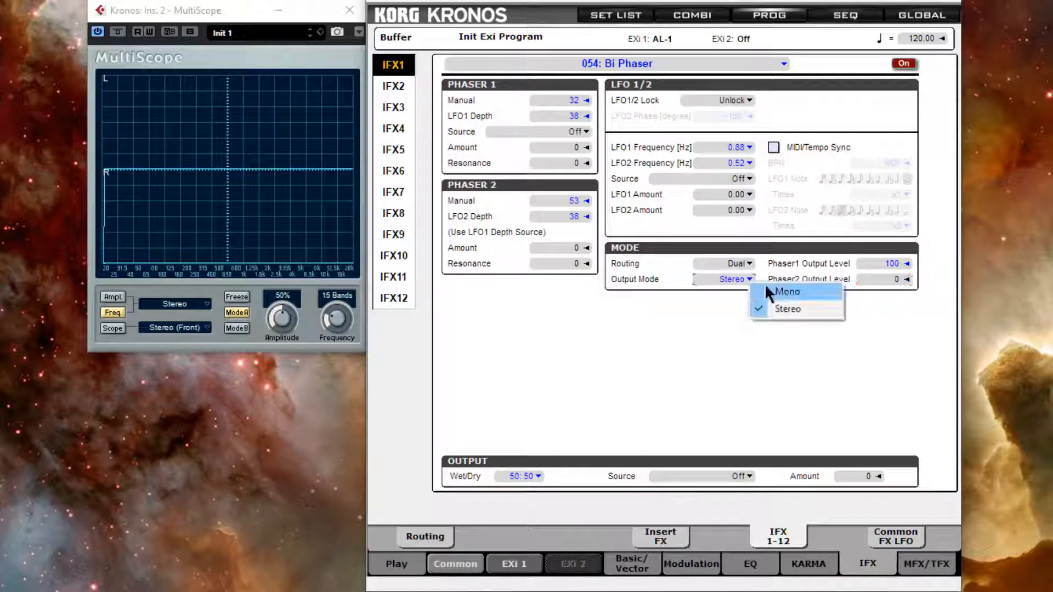
pyautogui.click(804, 290)
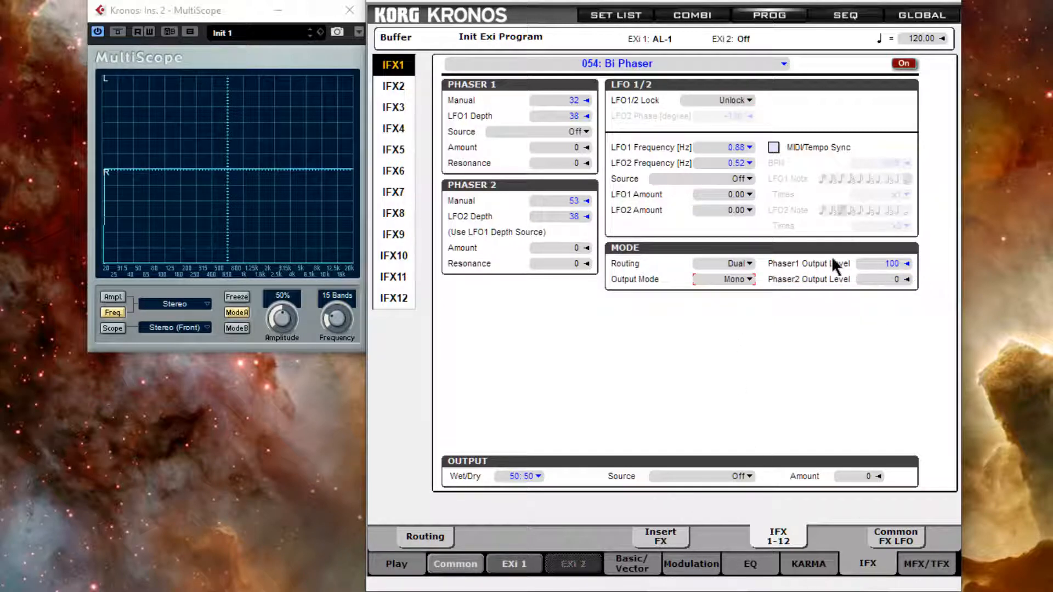
# Set LFO1 Frequency to 3.80 Hz and switch the analyzer to the Left channel.
pyautogui.click(709, 148)
pyautogui.moveTo(708, 144); pyautogui.dragTo(709, 0)
pyautogui.click(206, 305)
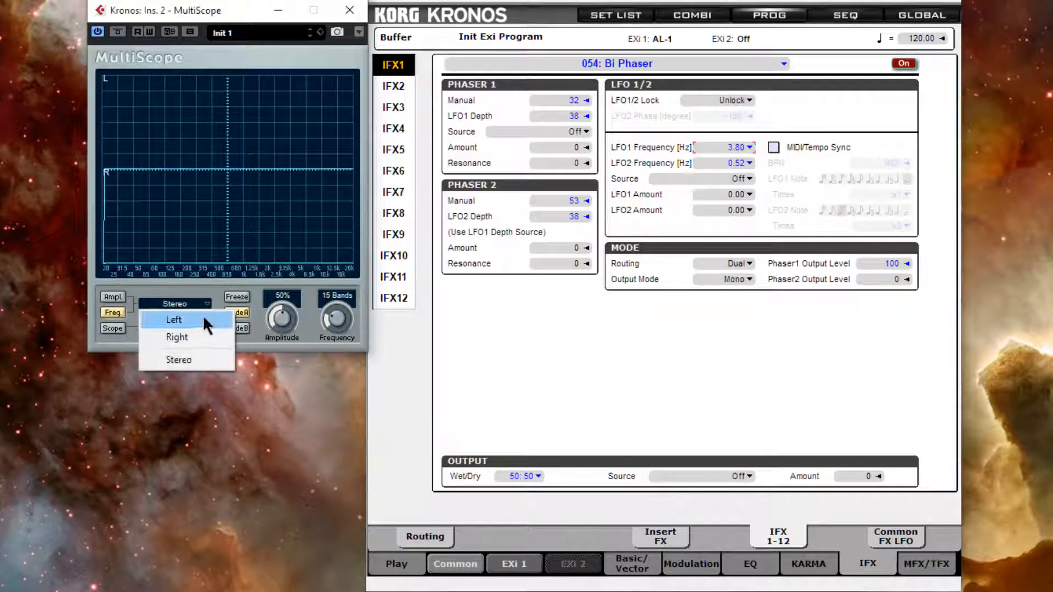
pyautogui.click(204, 315)
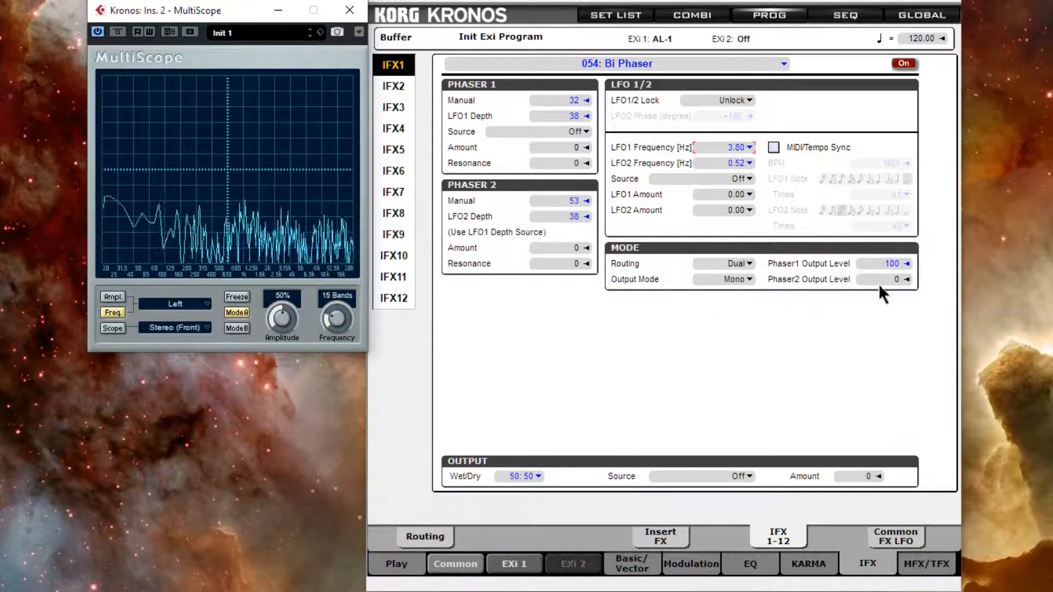
# Set Phaser1 Output Level to 0, then raise Phaser2 Output Level to 100 and bring it back to 0.
pyautogui.moveTo(892, 264); pyautogui.dragTo(878, 318)
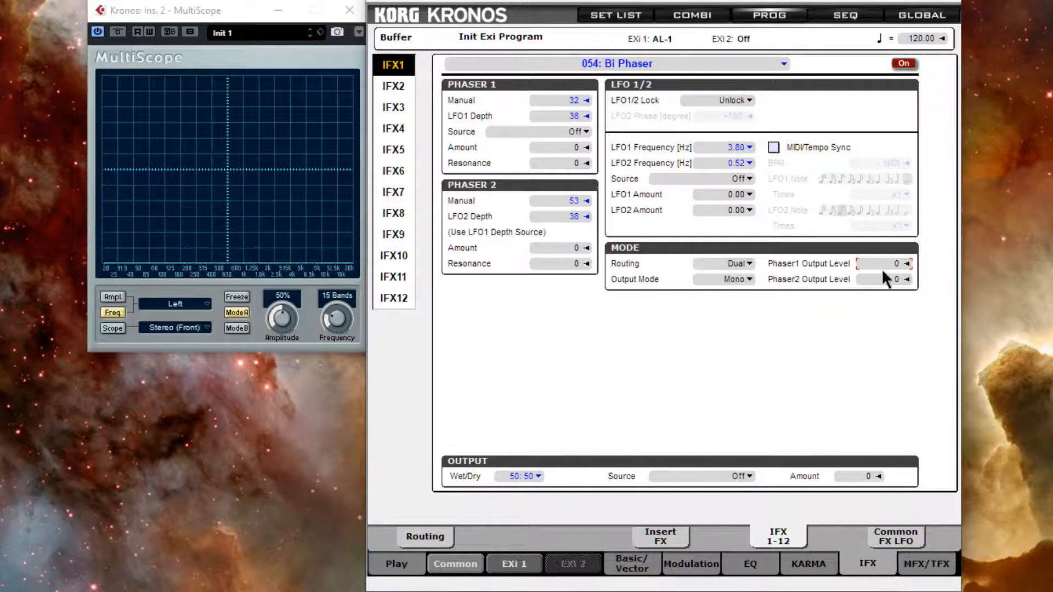
pyautogui.moveTo(880, 278); pyautogui.dragTo(889, 28)
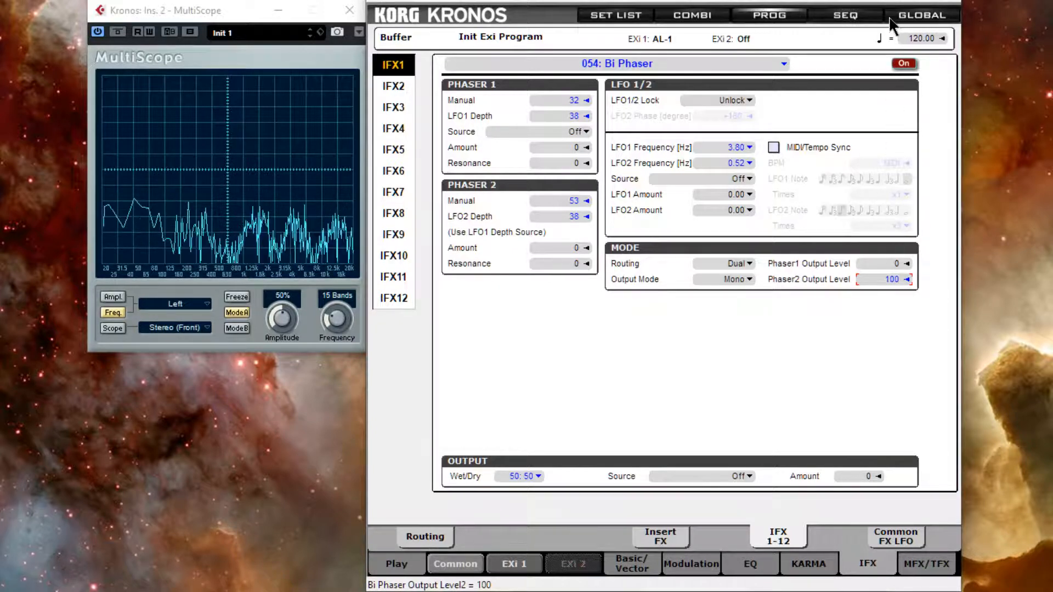
pyautogui.moveTo(890, 25); pyautogui.dragTo(849, 369)
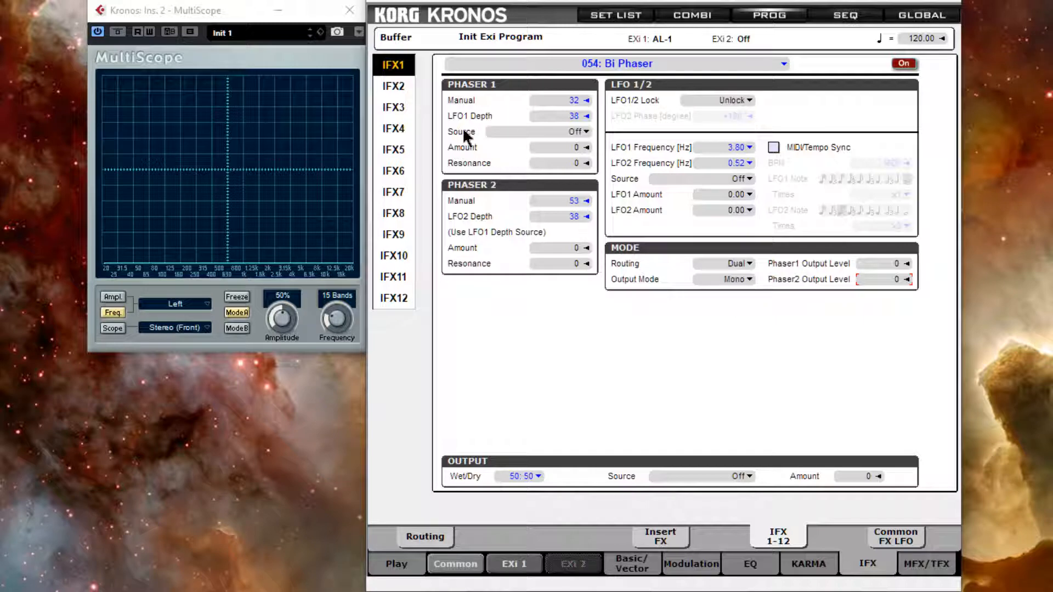
# Open Phaser 1's modulation Source list to review the available sources, leaving it on Off.
pyautogui.click(586, 131)
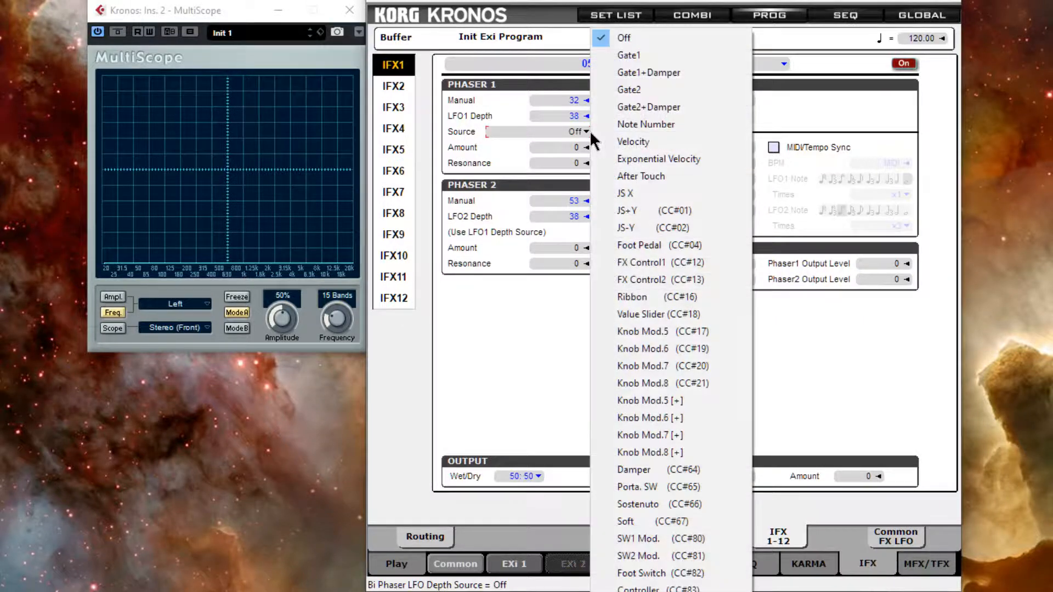
pyautogui.click(529, 332)
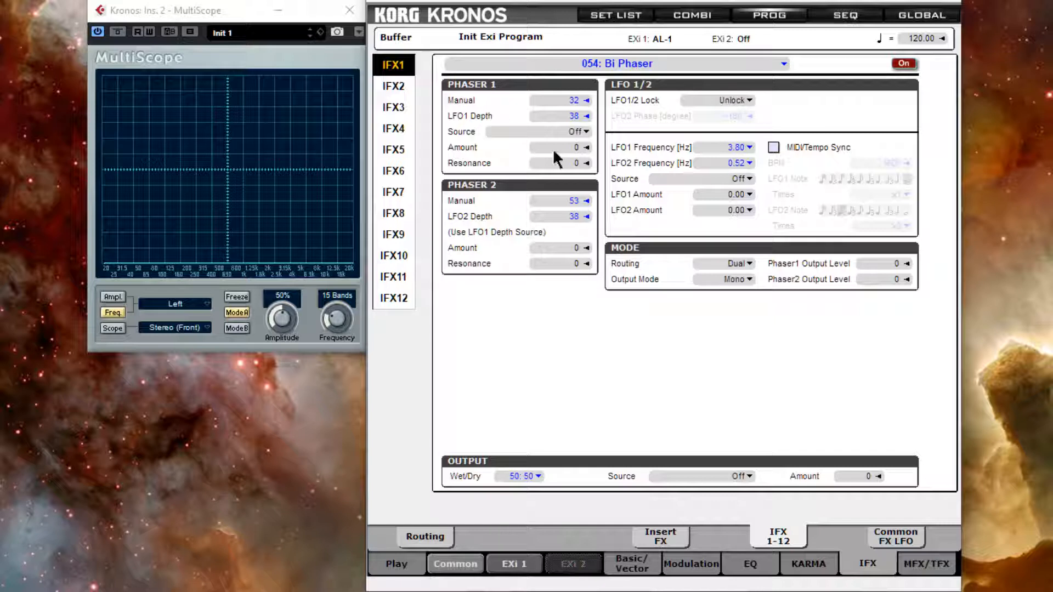
pyautogui.moveTo(553, 149); pyautogui.dragTo(548, 143)
# Adjust the Wet/Dry balance, Phaser1 Output Level and Phaser 1 Resonance while listening to the effect.
pyautogui.scroll(-6, 549, 144)
pyautogui.scroll(-1, 550, 148)
pyautogui.moveTo(514, 481); pyautogui.dragTo(532, 189)
pyautogui.moveTo(880, 264); pyautogui.dragTo(882, 181)
pyautogui.moveTo(557, 164); pyautogui.dragTo(548, 60)
pyautogui.moveTo(515, 478); pyautogui.dragTo(512, 403)
pyautogui.click(438, 591)
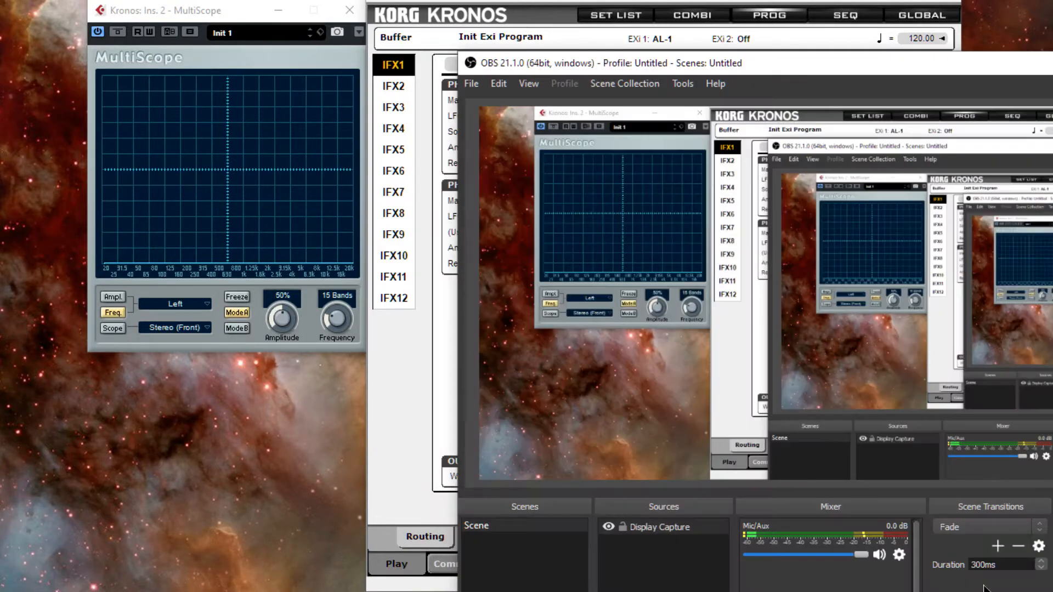